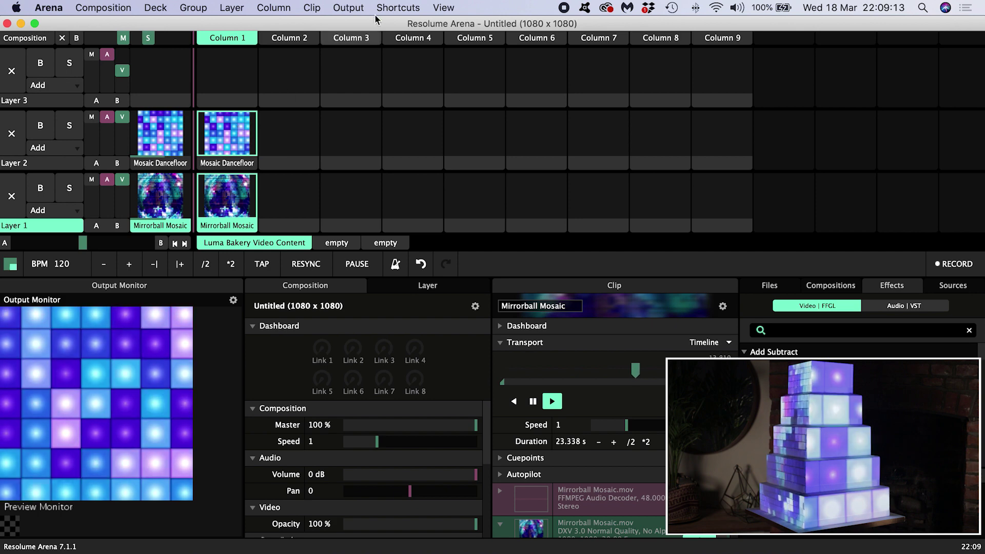
Step: Remove the Mosaic Dancefloor clips from Layer 2, leaving Mirrorball Mosaic on Layer 1
key("super+shift+a")
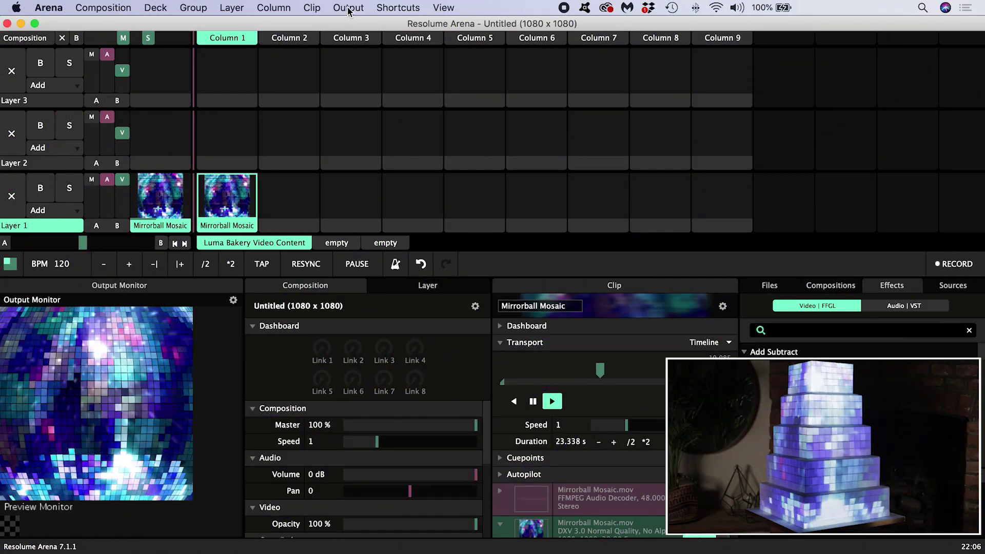
left_click(352, 9)
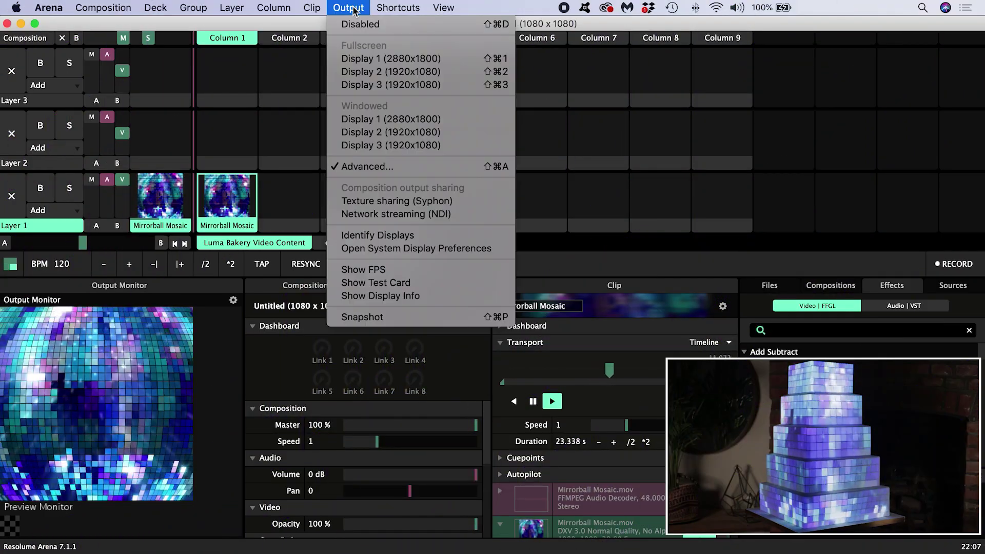
left_click(367, 168)
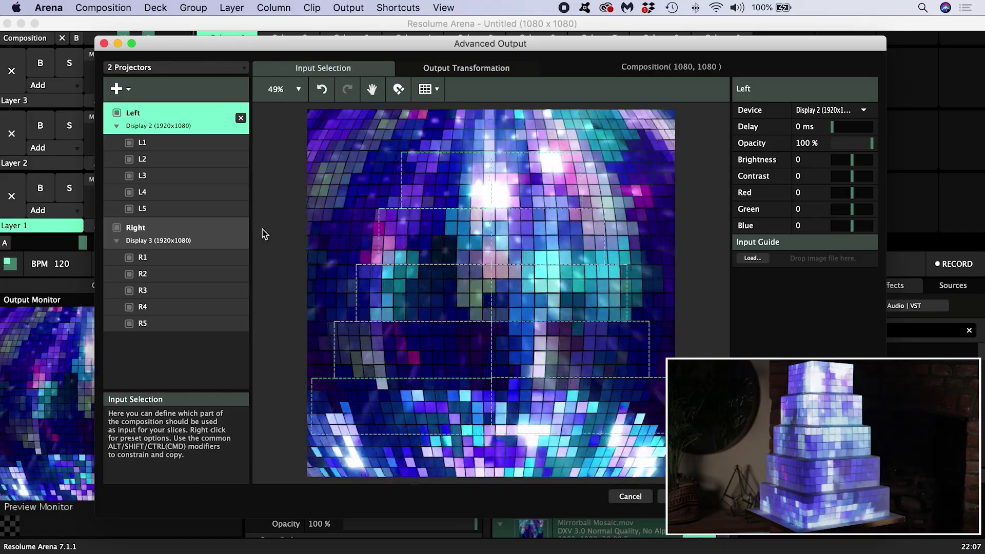
left_click(185, 230)
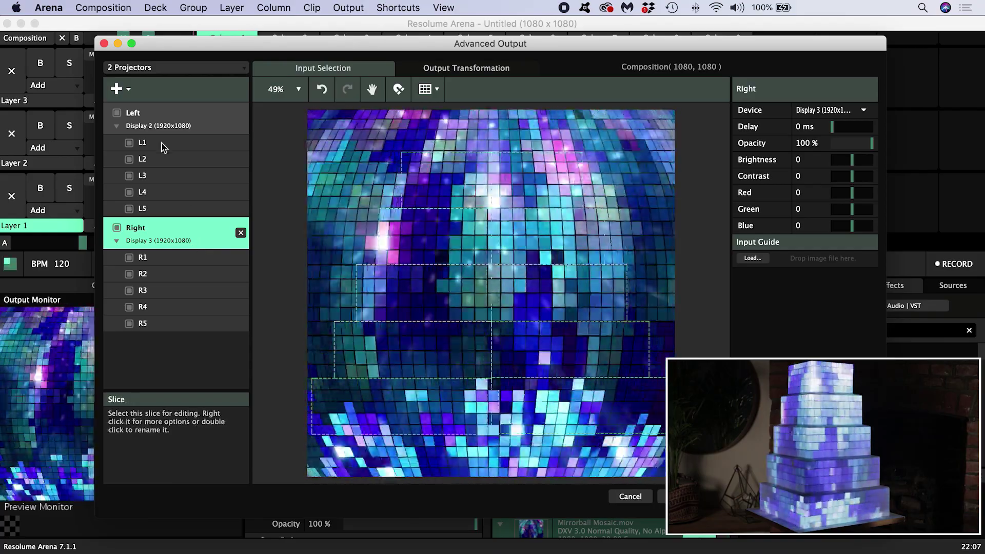
left_click(162, 143)
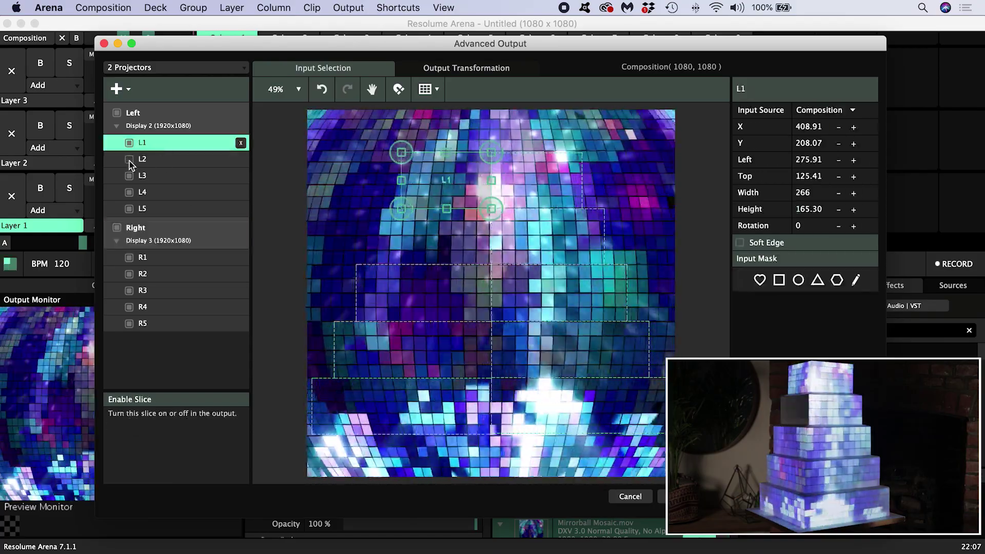
left_click(129, 160)
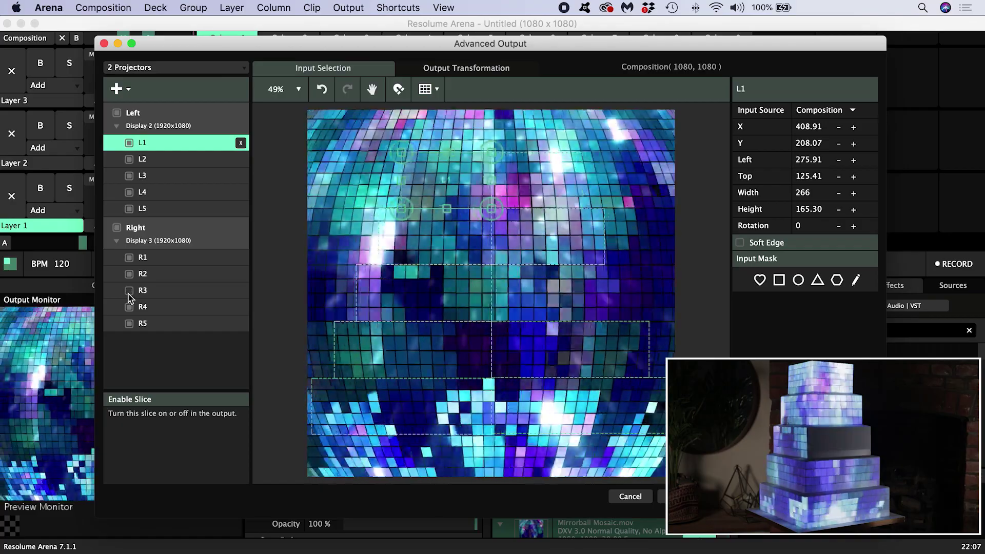
left_click(146, 118)
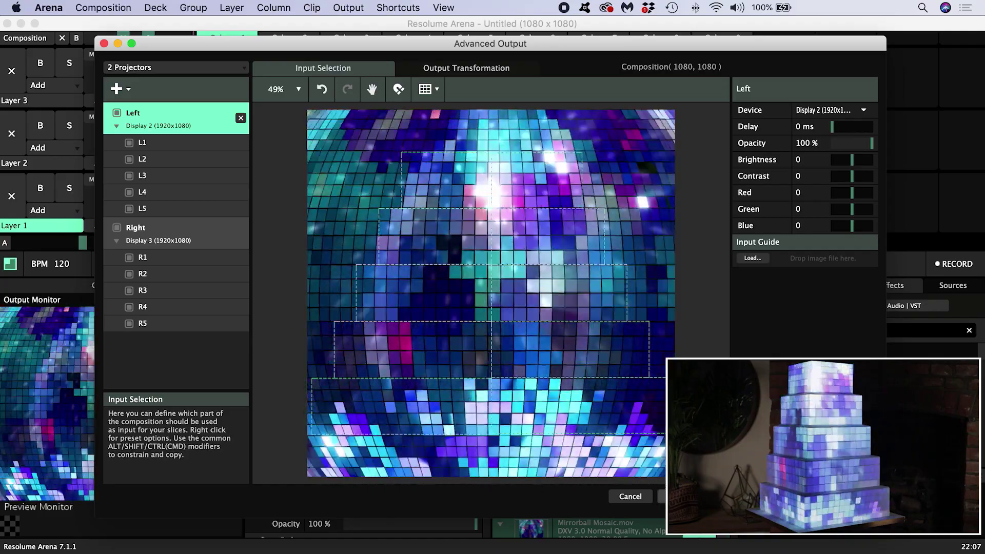
key("Escape")
key("super+Tab")
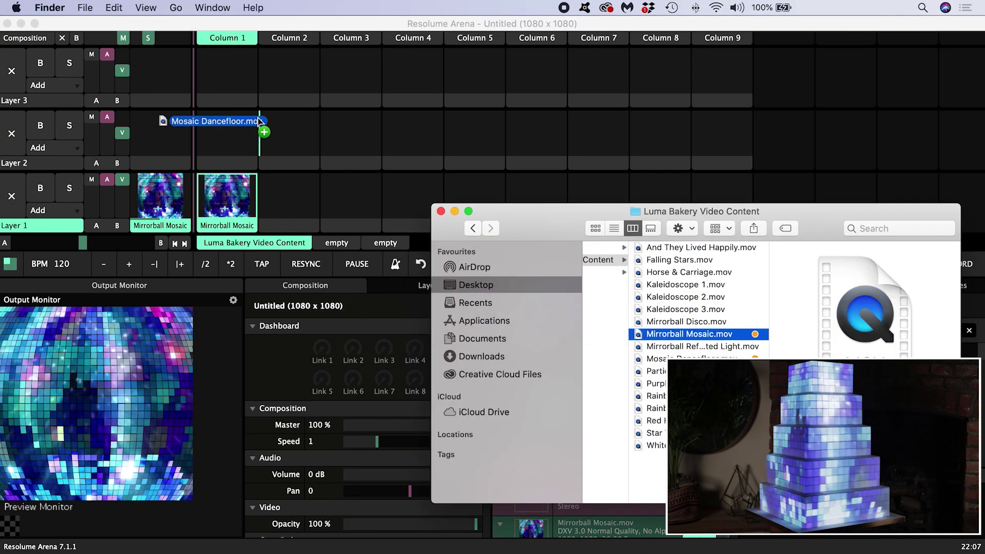
Step: Trigger Column 1 so Mosaic Dancefloor and Mirrorball Mosaic play together
left_click(236, 41)
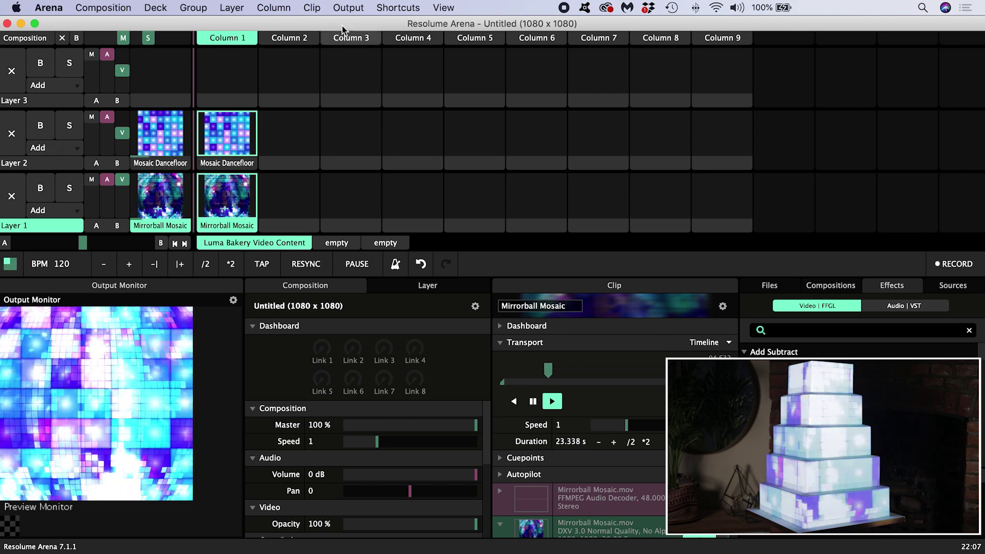
left_click(349, 8)
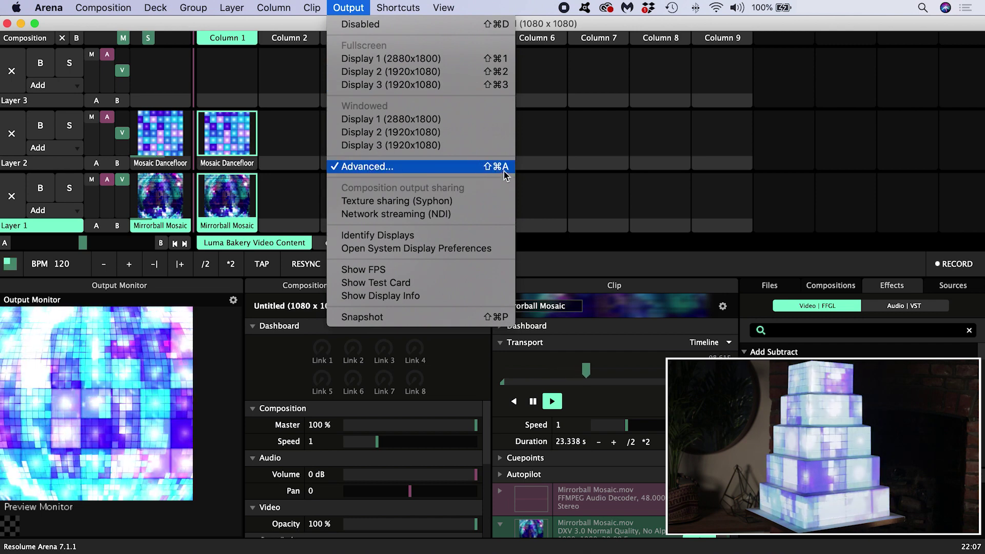
Step: In Advanced Output, set slice L1's input source to Layer 1
left_click(436, 167)
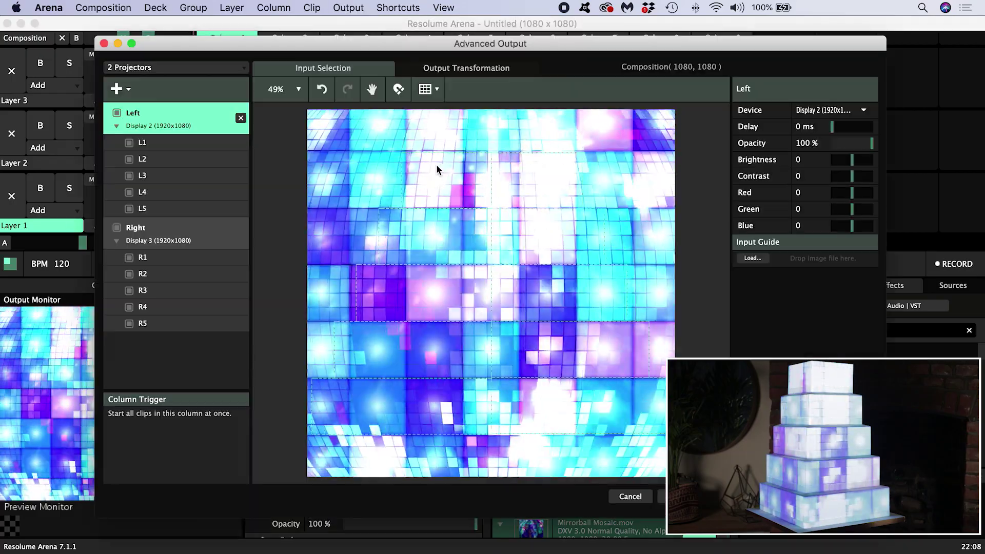
mouse_move(533, 49)
left_mouse_down()
mouse_move(512, 29)
mouse_move(534, 18)
mouse_move(539, 47)
left_mouse_up()
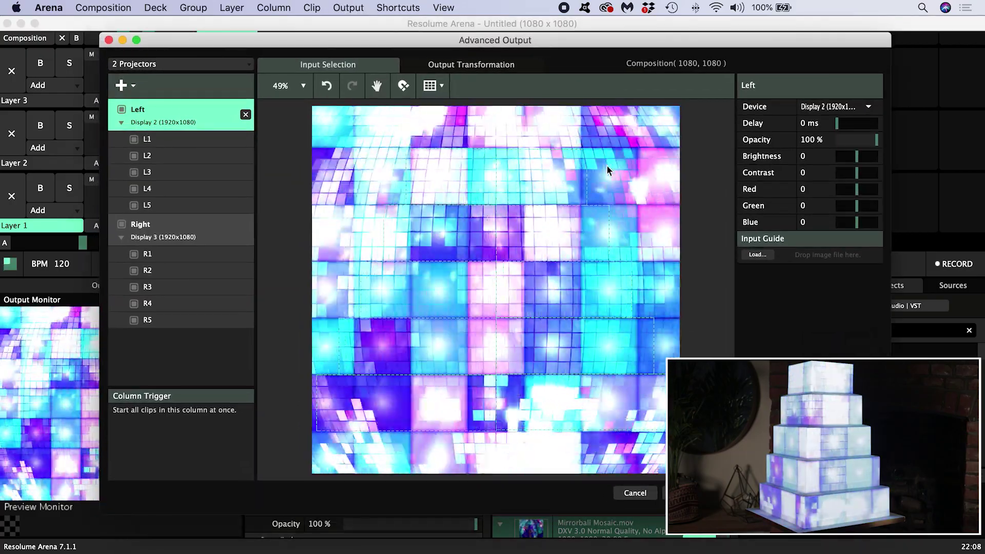
left_click(192, 139)
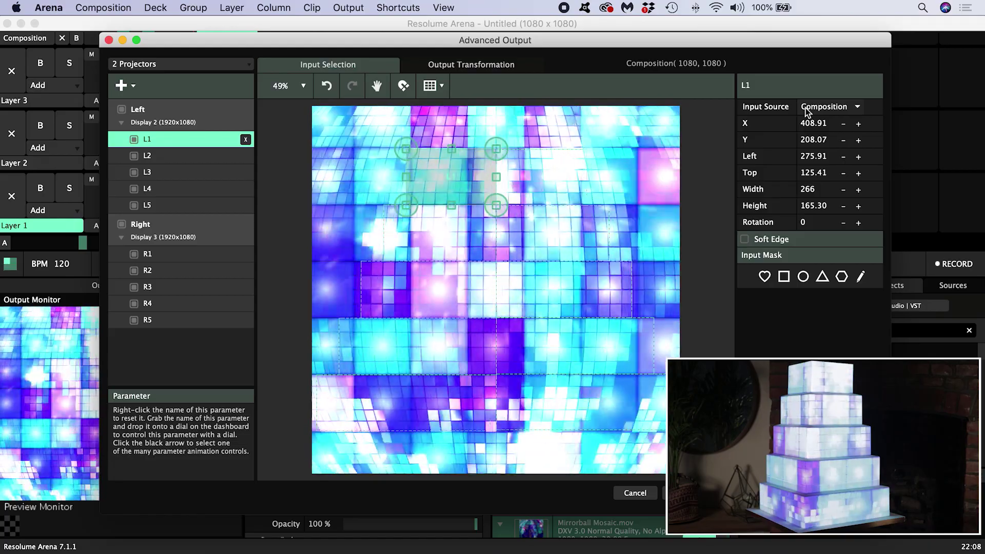
left_click(821, 108)
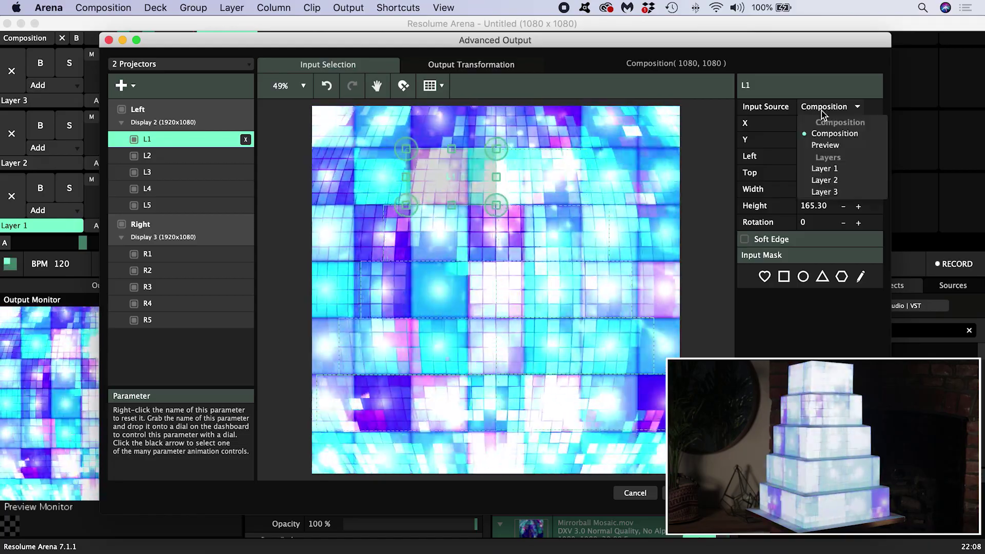
left_click(821, 169)
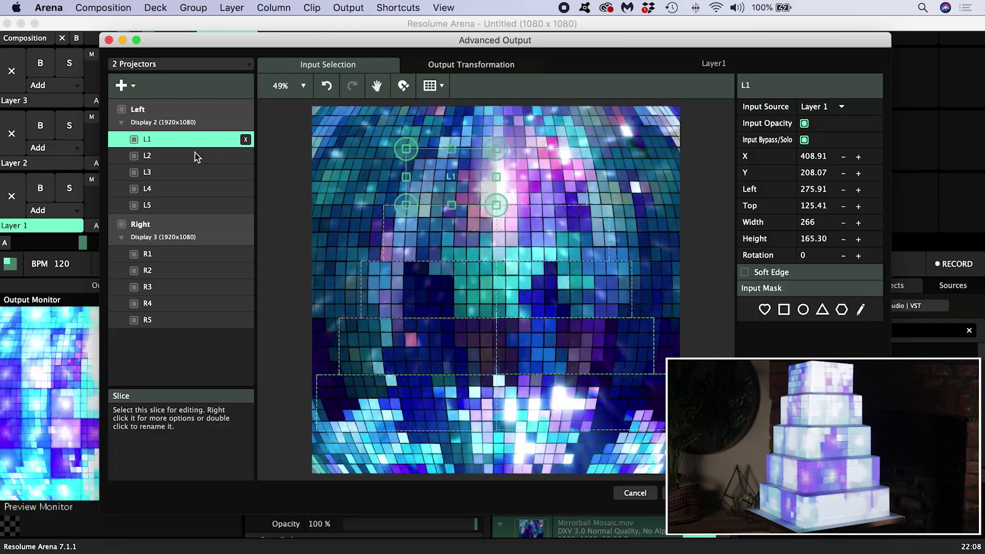
Step: Set slices L2 and L3 to take Layer 1 as their input source
left_click(212, 156)
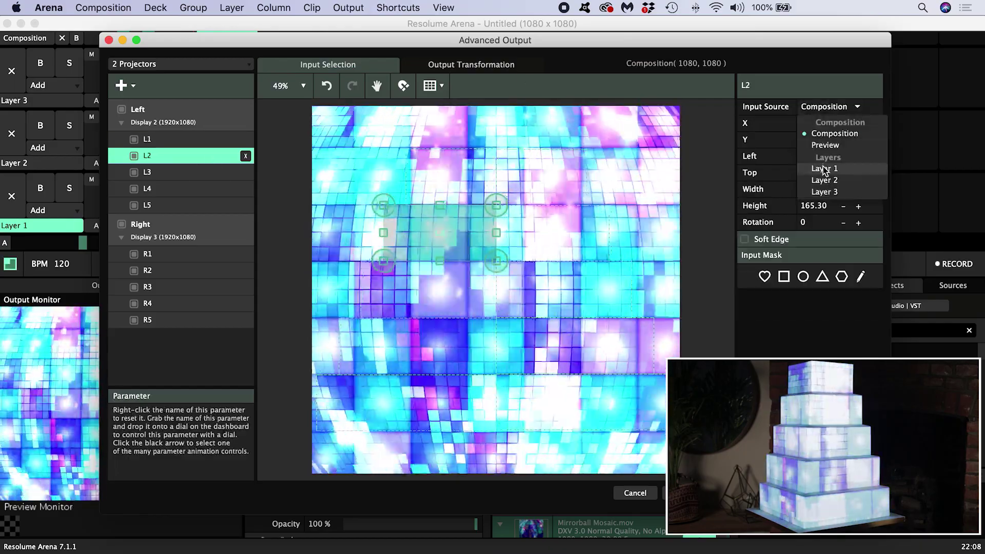
left_click(824, 168)
left_click(183, 175)
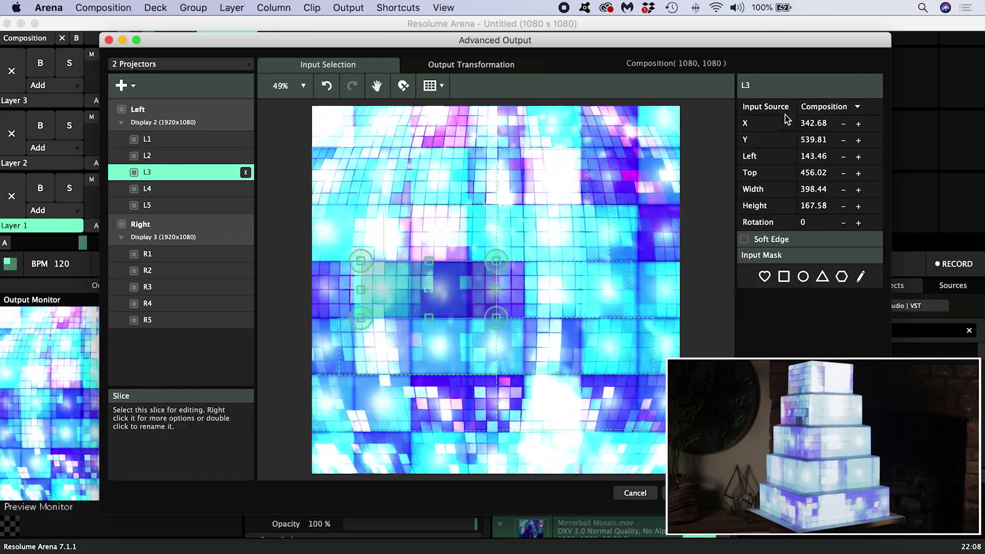
left_click(809, 105)
left_click(822, 169)
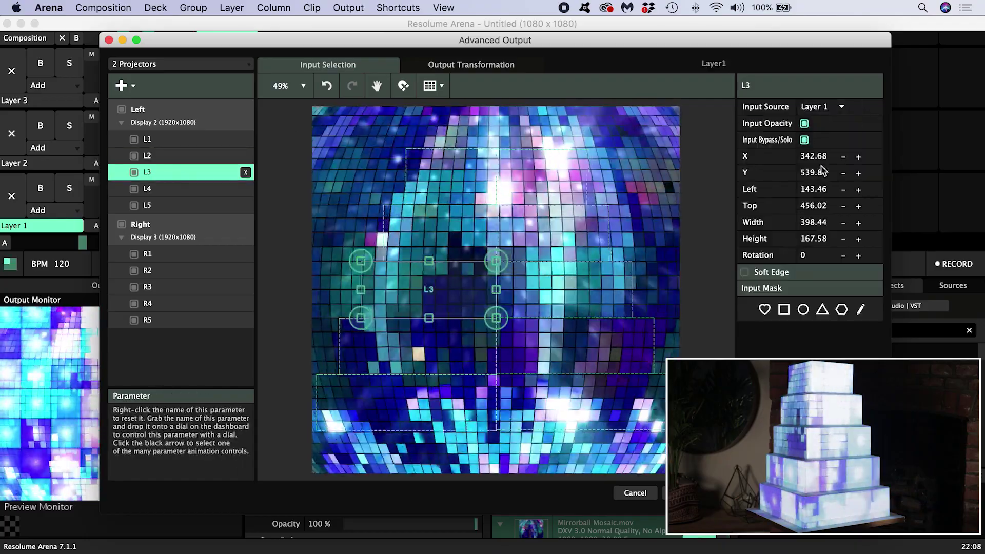
Step: Set slices L4 and L5 to take Layer 1 as their input source
left_click(225, 188)
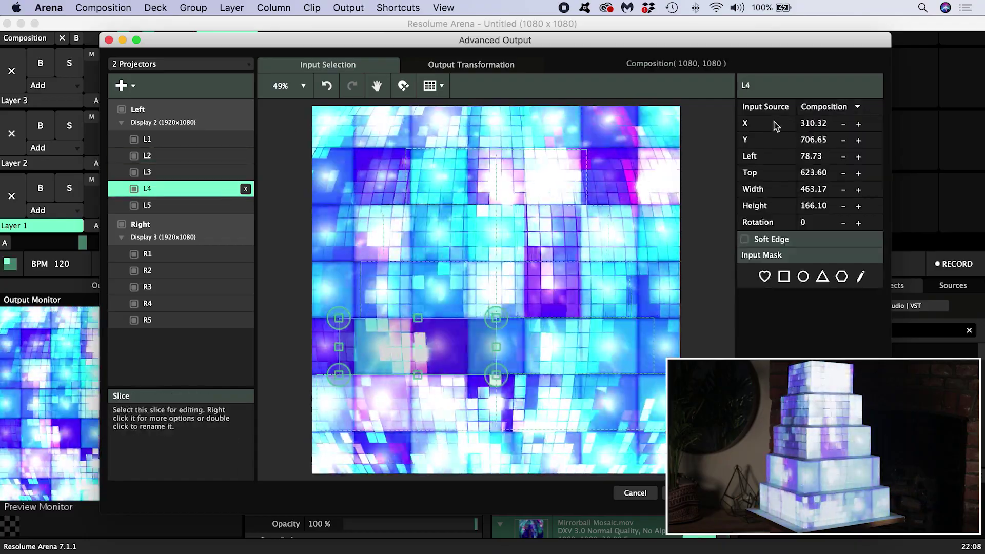
left_click(827, 107)
left_click(833, 167)
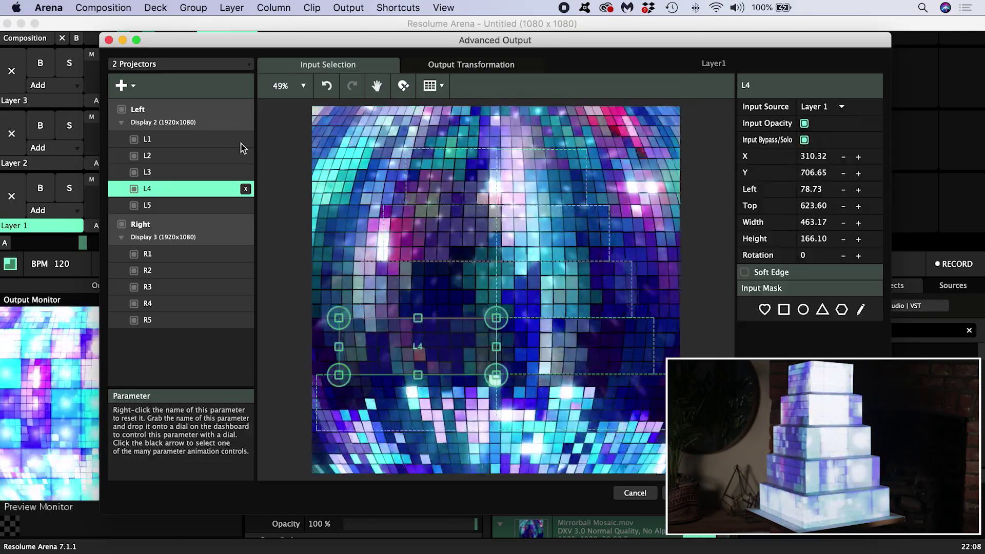
left_click(221, 205)
left_click(824, 106)
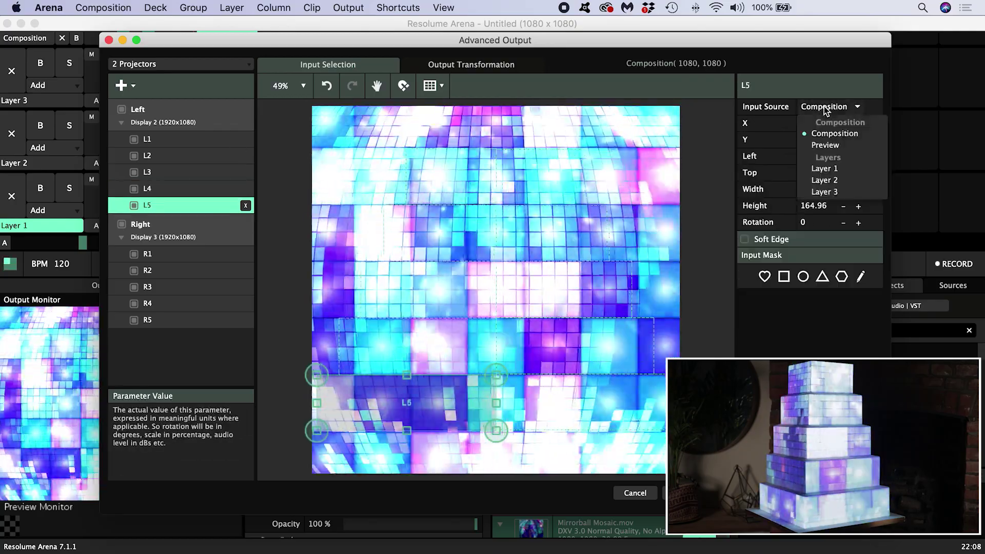
left_click(822, 173)
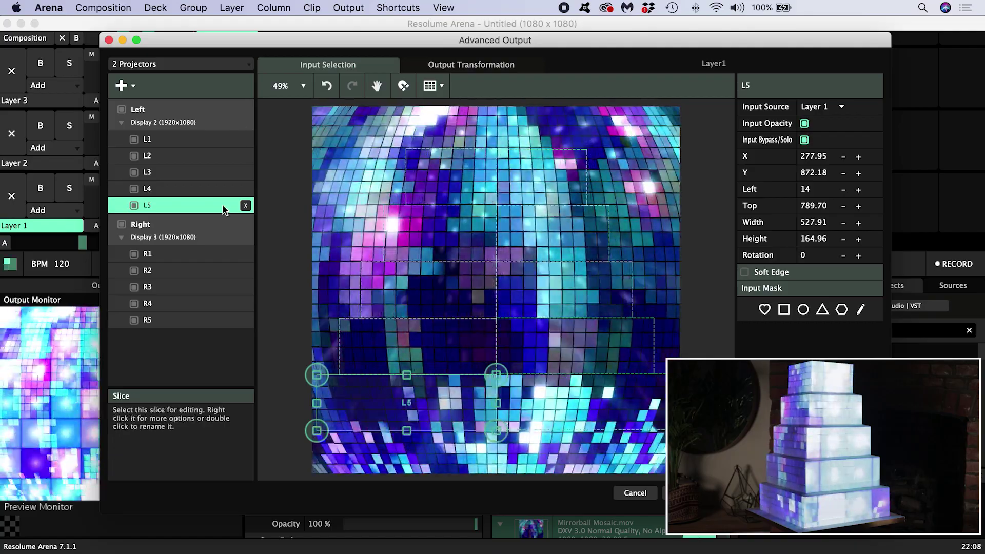
left_click(194, 256)
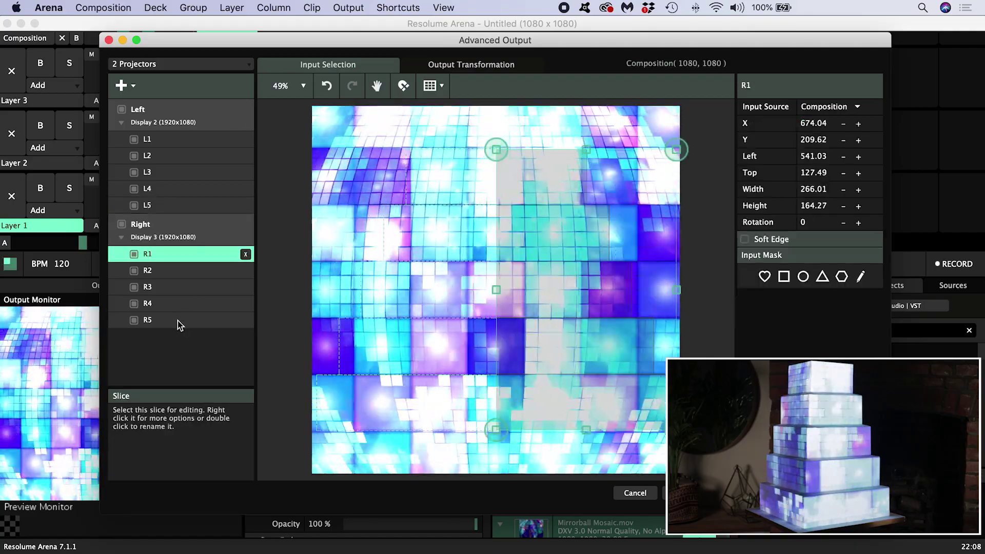
Step: Route slices R1–R5 to Layer 2, then adjust Layer 2's video opacity fader
left_click(178, 319, "shift")
left_click(823, 123)
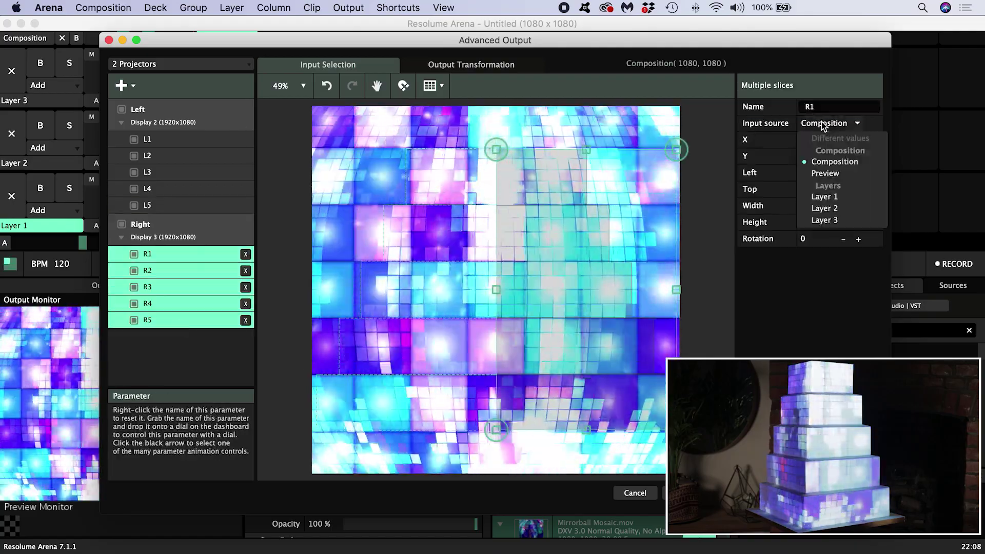
left_click(825, 207)
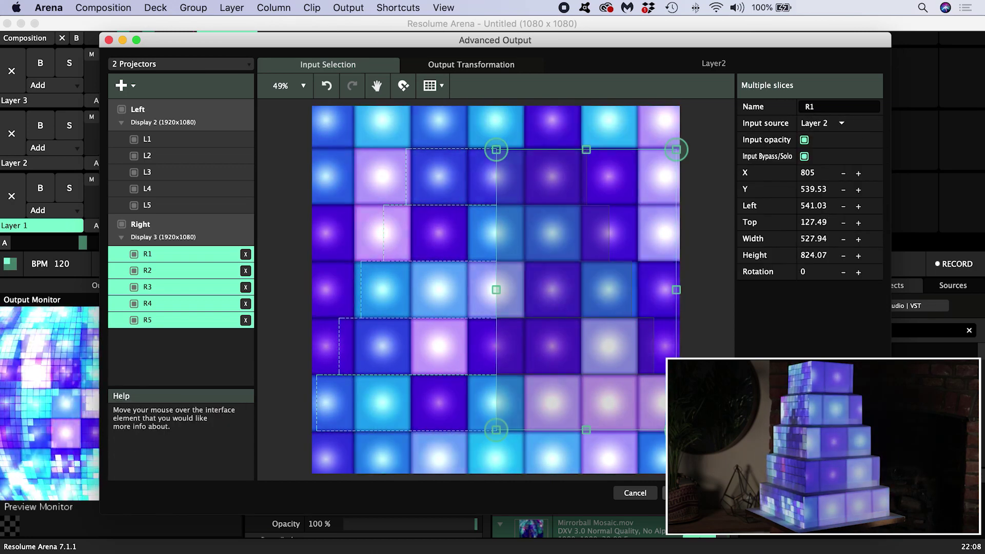
key("Escape")
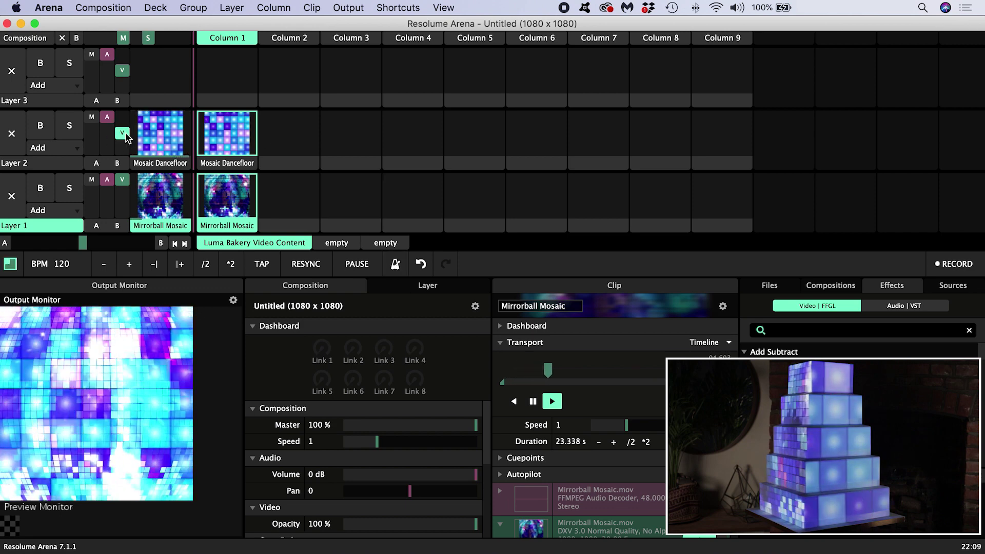
left_click_drag(125, 134, 125, 145)
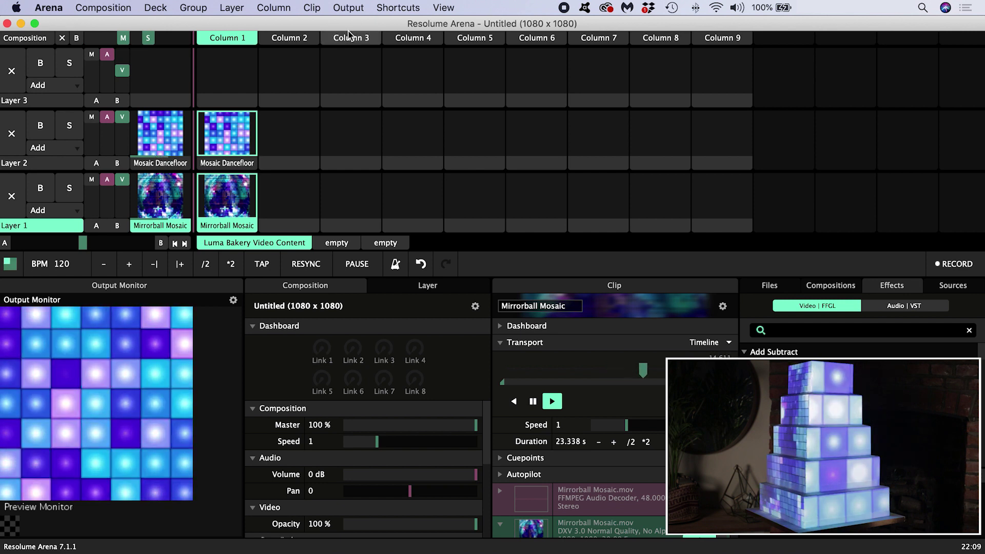
key("super+shift+a")
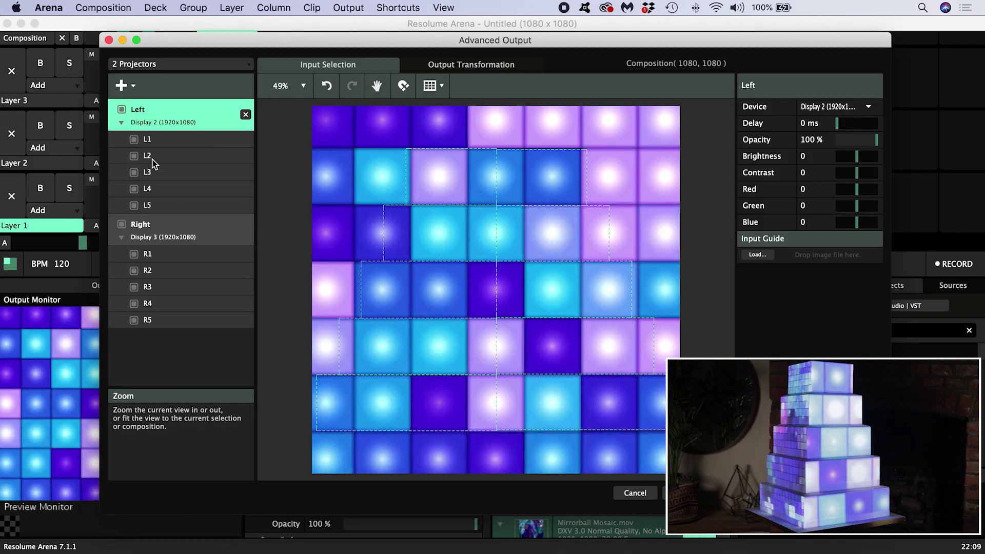
Step: Make a checkerboard: slices L2 and L4 from Layer 2, R2 and R4 from Layer 1
left_click(152, 160)
left_click(149, 188, "shift")
left_click(818, 123)
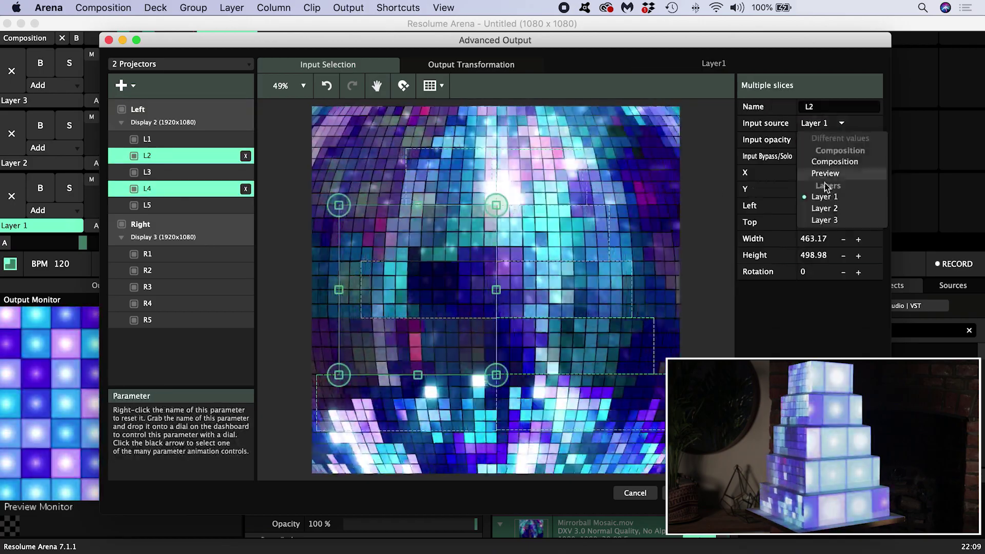
left_click(824, 208)
left_click(146, 270)
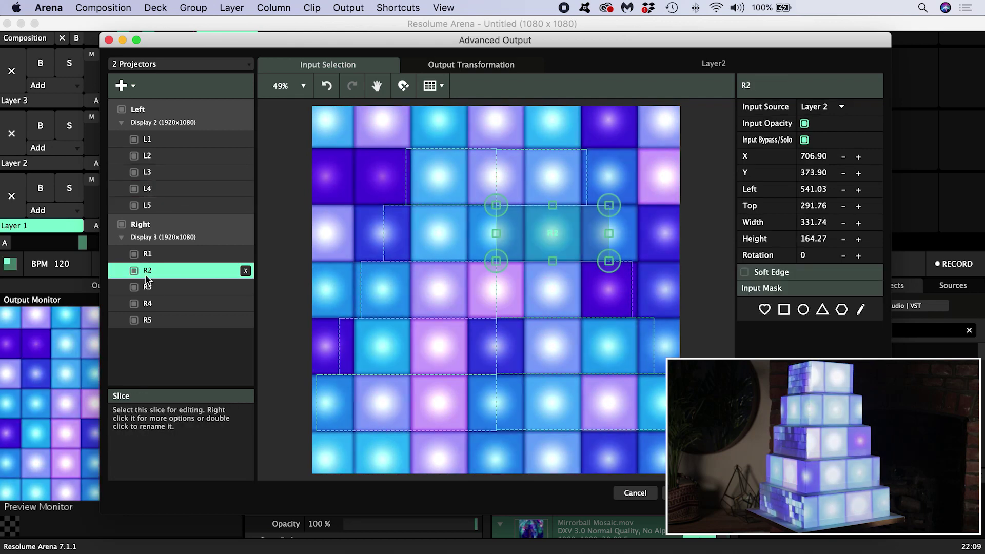
left_click(820, 124)
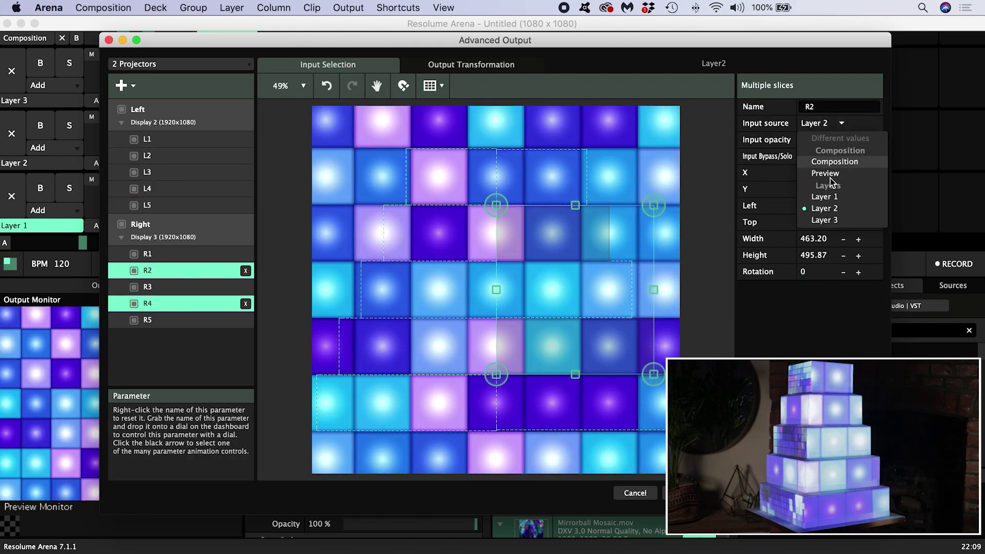
left_click(825, 197)
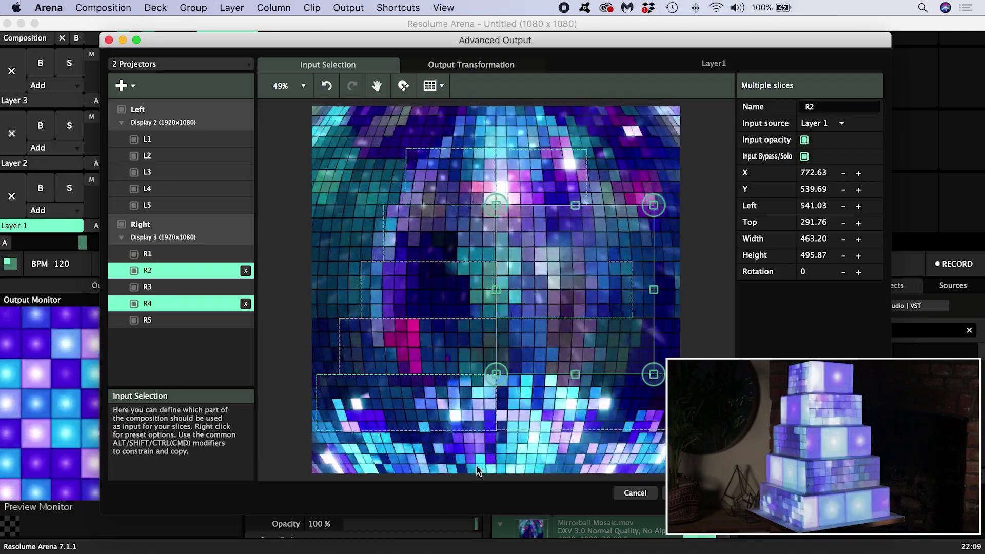
key("Escape")
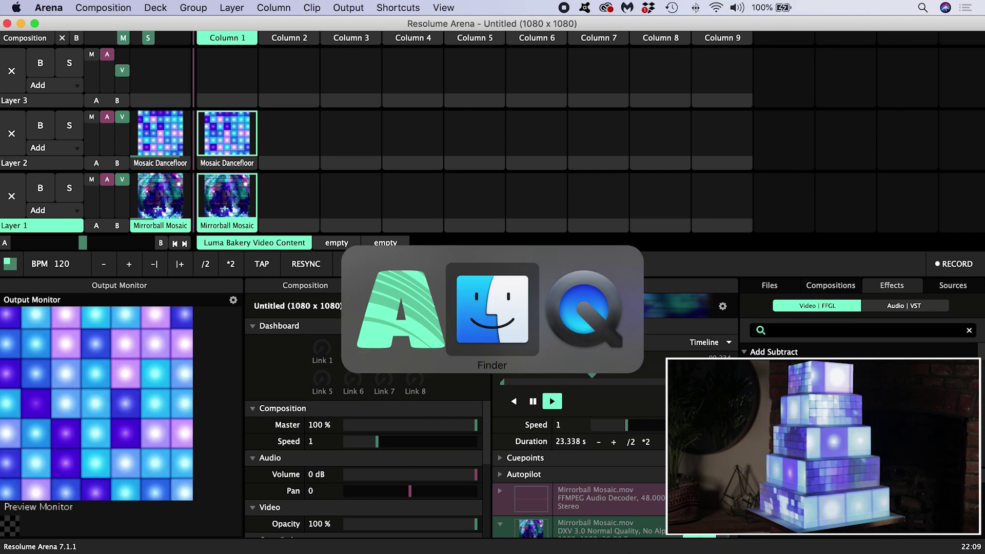
Step: Add Rainbow Fan.mov and Rainbow Unfold.mov to Column 2 and trigger that column
key("super+Tab")
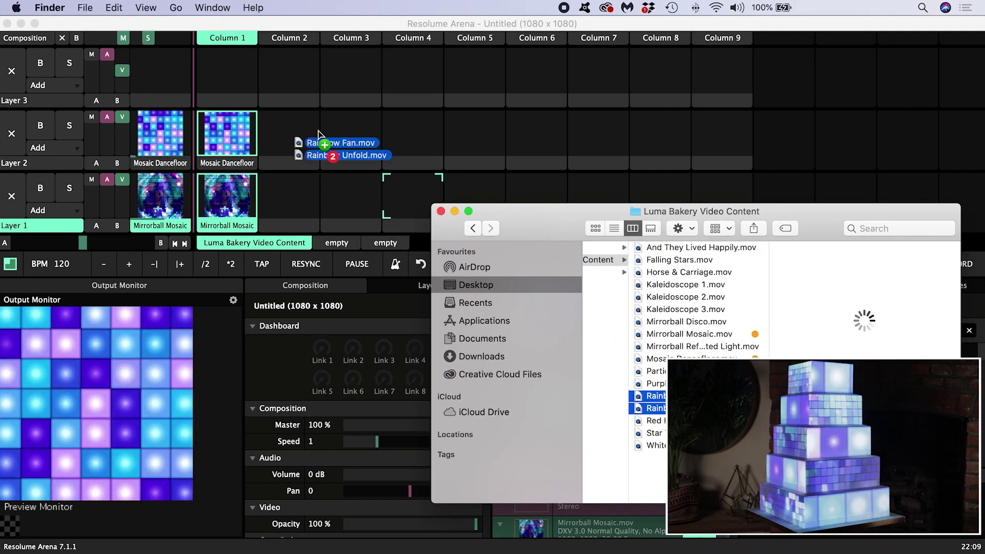
left_click_drag(294, 39, 297, 39)
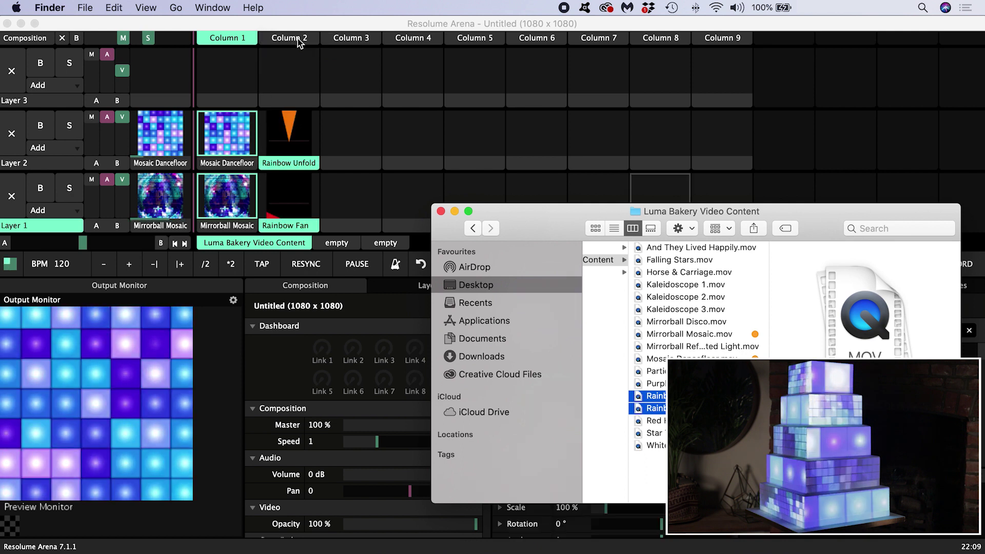
left_click(295, 41)
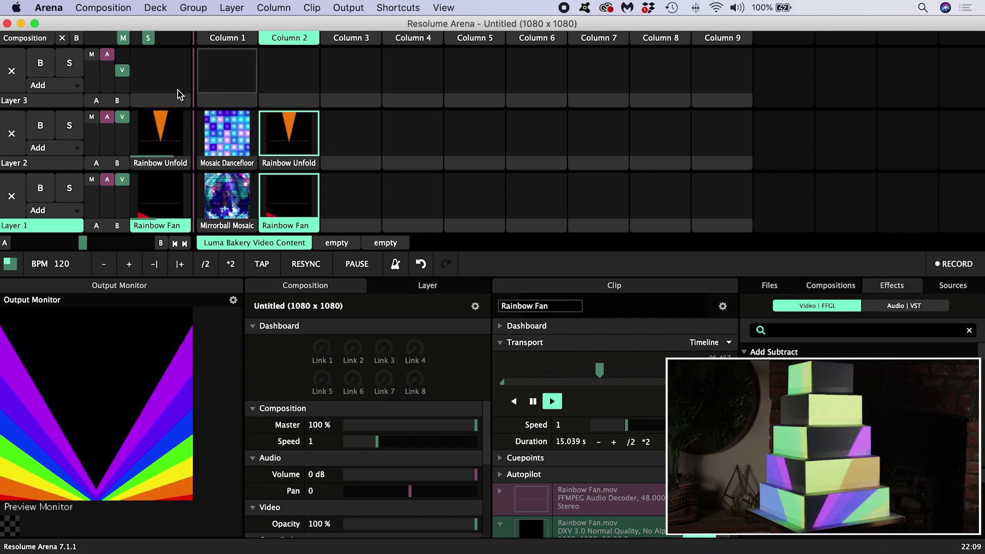
Step: Add new empty layers until the composition has ten layers
right_click(39, 99)
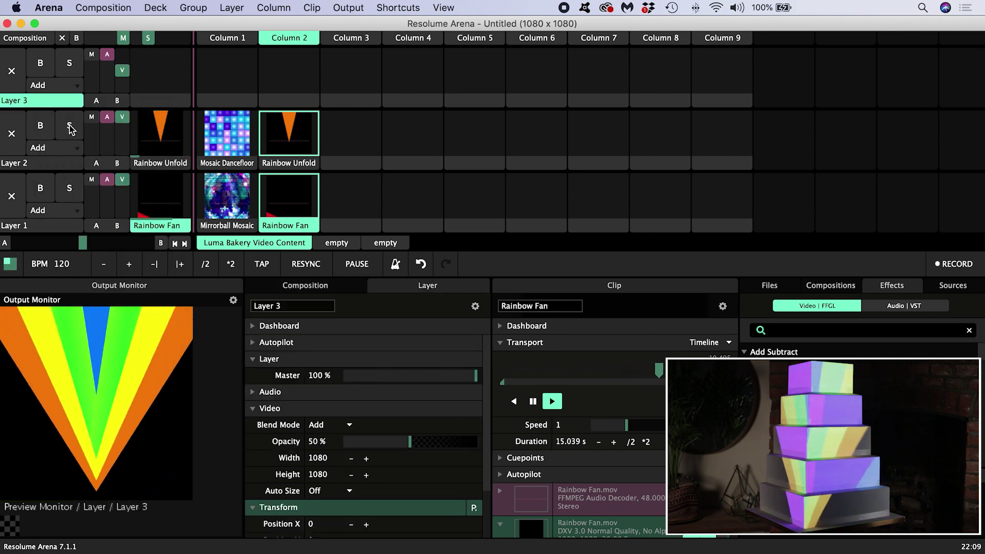
key("super+l")
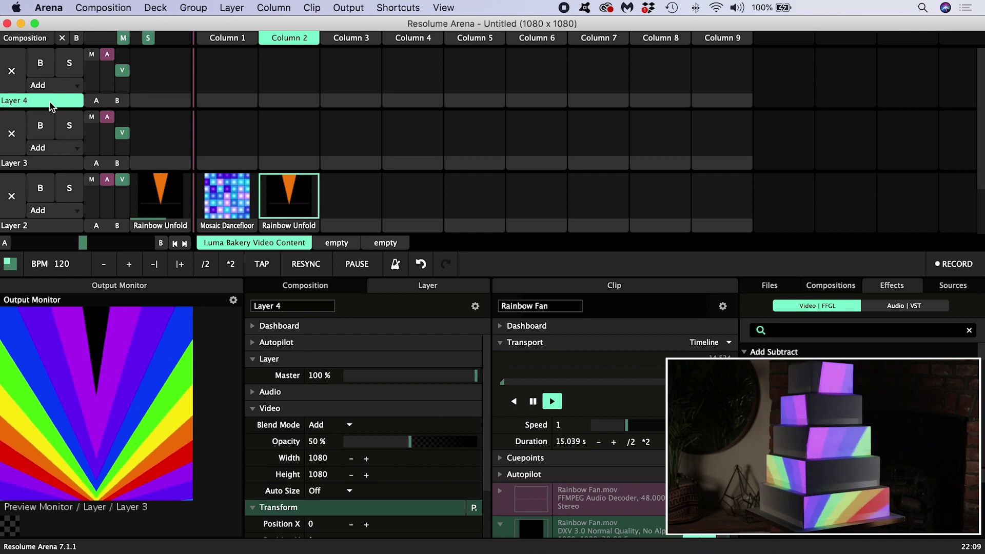
right_click(50, 103)
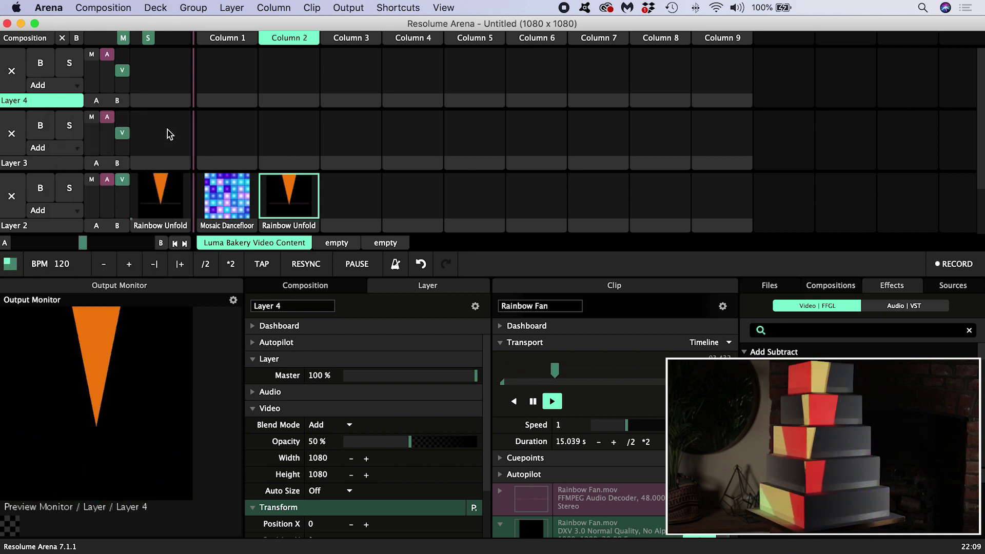
left_click(167, 129)
key("super+shift+n")
key("super+shift+n")
key("super+shift+n")
key("super+shift+n")
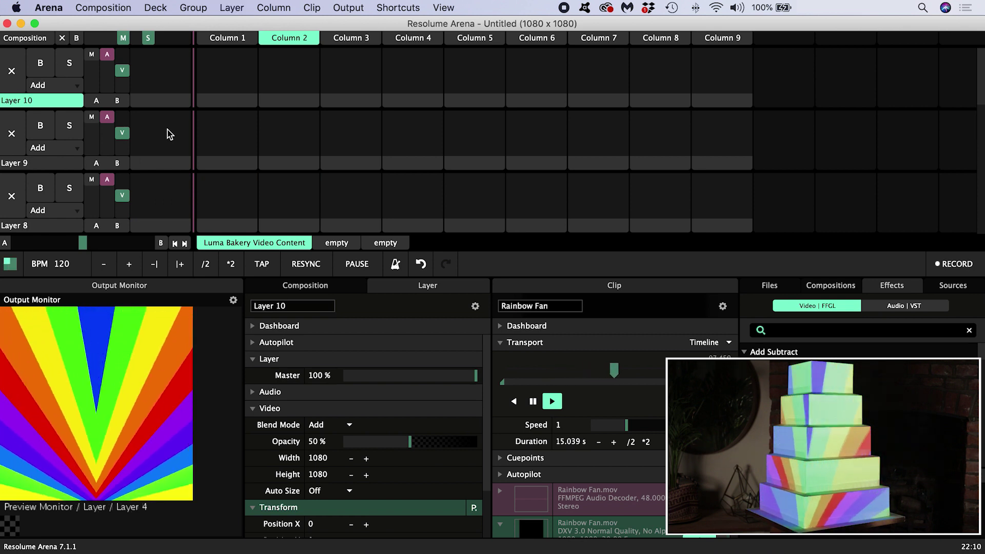
Step: Enlarge the deck and raise Layers 10 through 7 to full opacity
left_click_drag(438, 255, 430, 339)
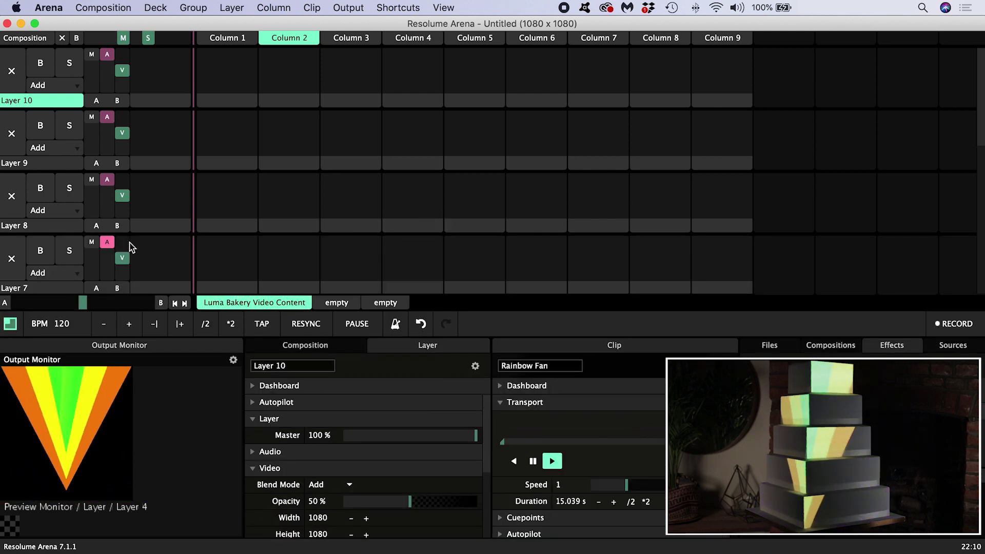
left_click_drag(124, 73, 123, 53)
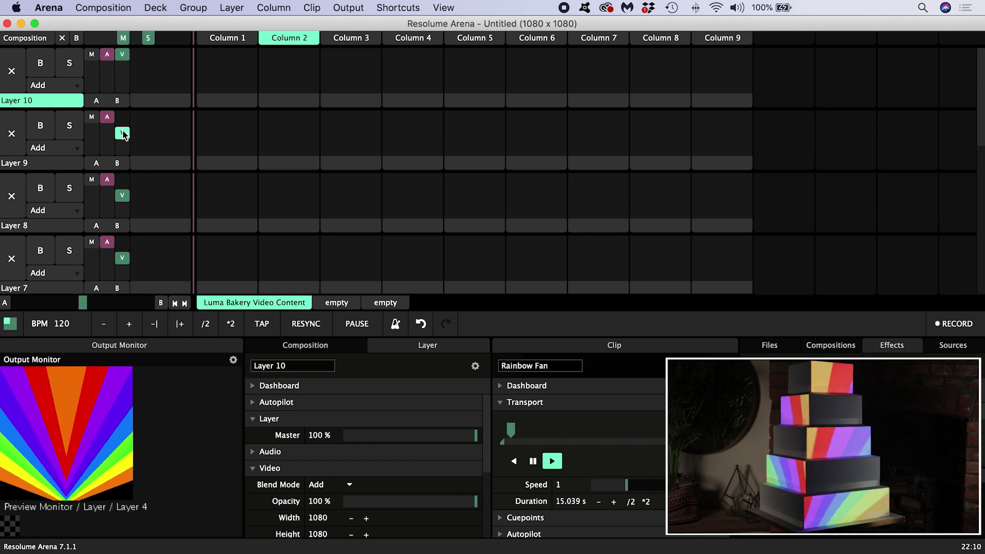
left_click_drag(122, 132, 123, 107)
left_click_drag(123, 195, 123, 163)
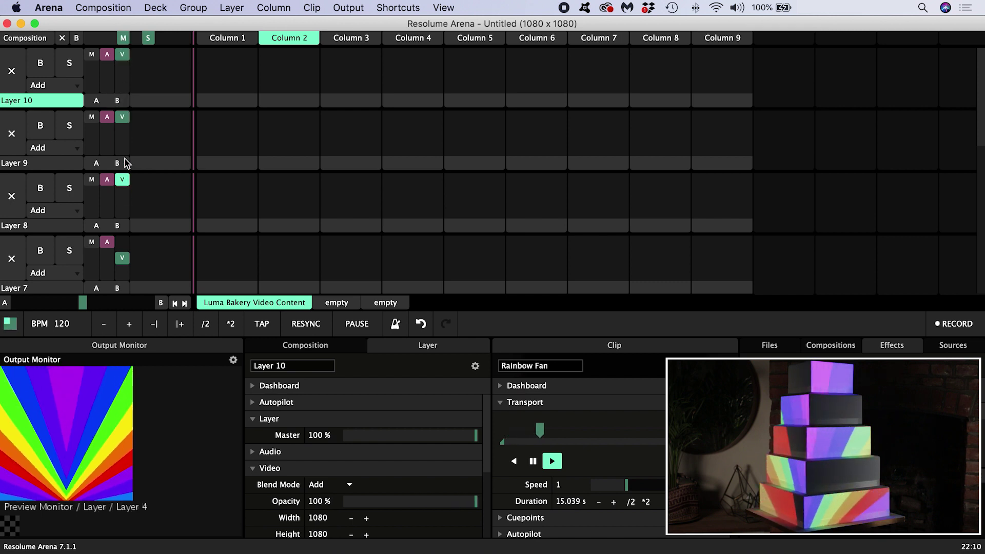
left_click_drag(122, 258, 125, 226)
Step: Raise Layers 6 through 3 to full opacity, then return to the Finder video folder
scroll(128, 257, "down", 5)
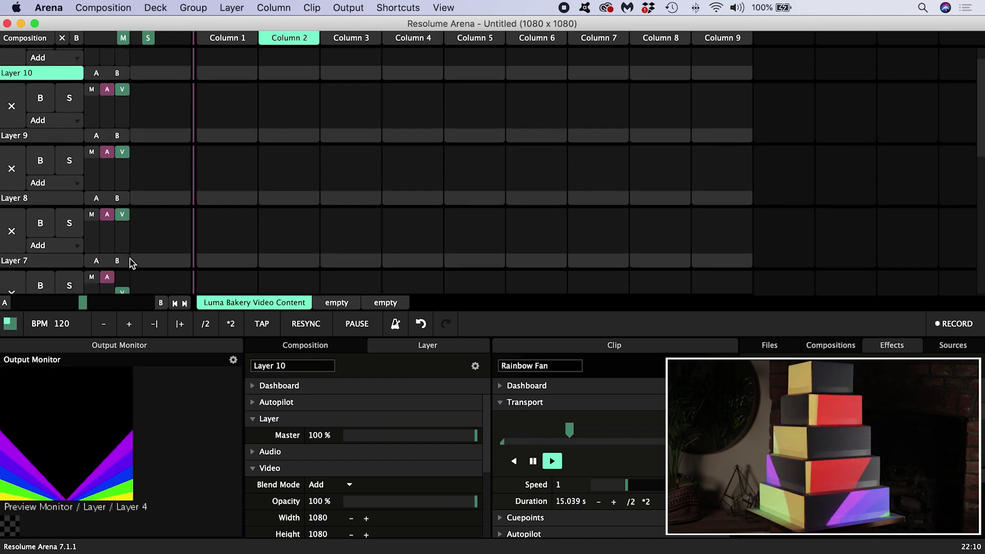
scroll(132, 264, "down", 1)
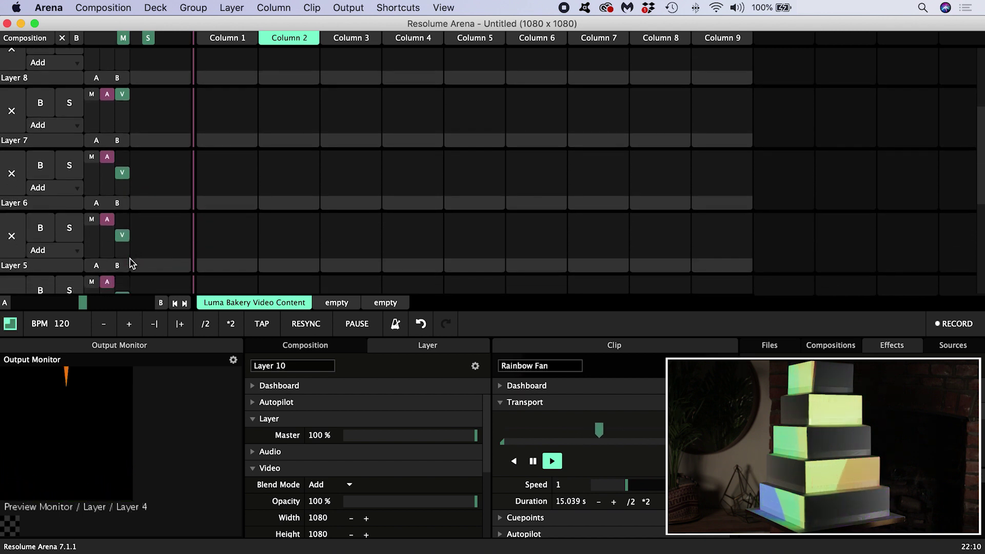
left_click_drag(122, 173, 123, 156)
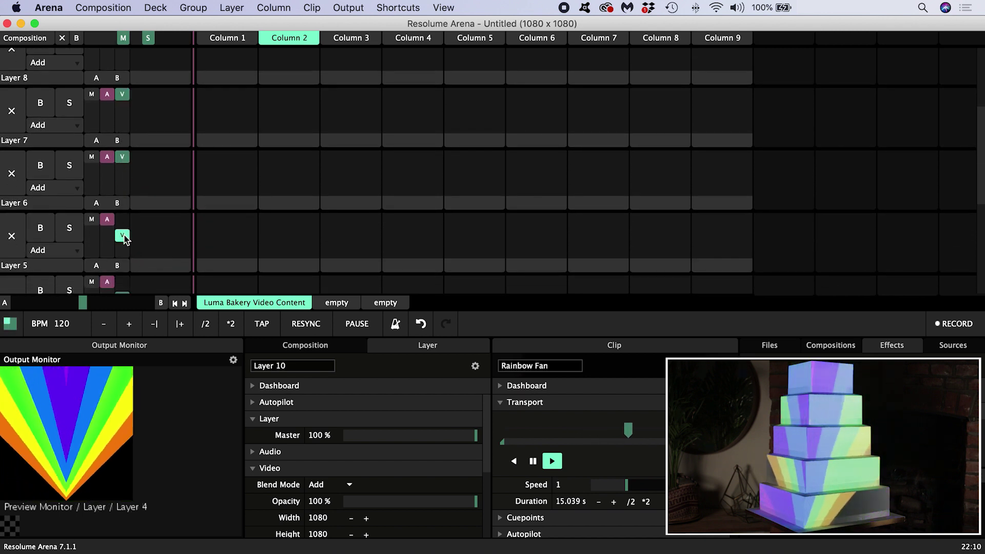
left_click_drag(123, 238, 123, 202)
scroll(123, 203, "down", 1)
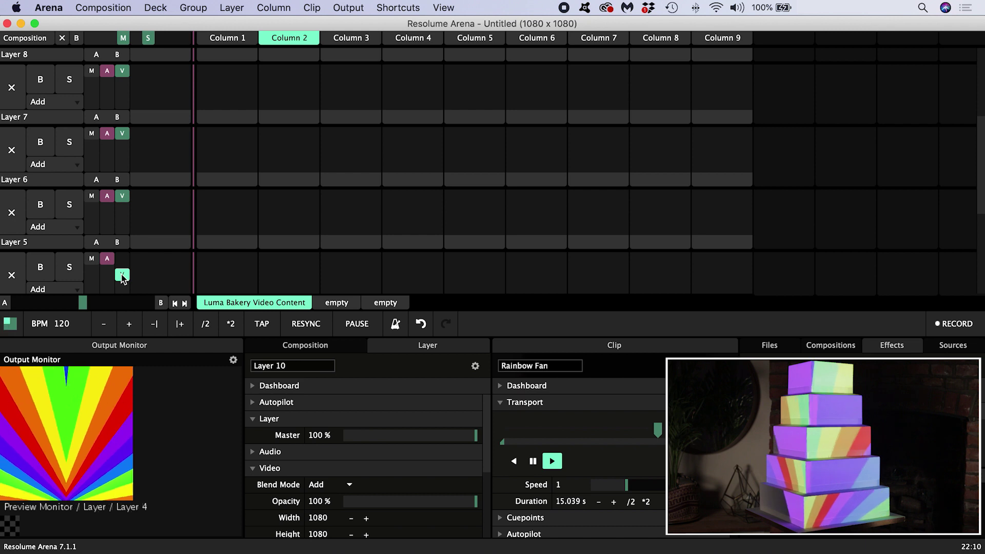
left_click_drag(122, 277, 123, 247)
scroll(150, 262, "down", 6)
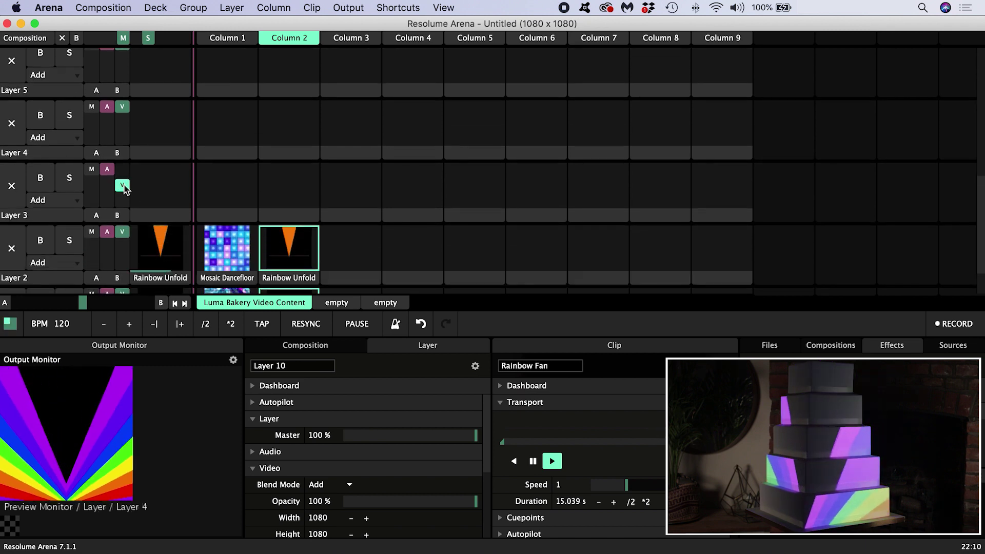
left_click_drag(123, 188, 125, 156)
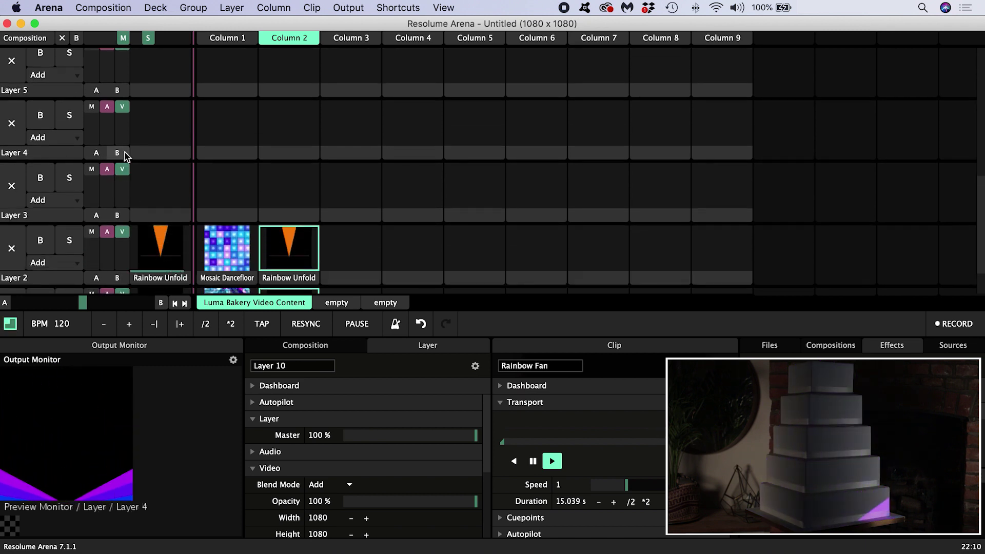
key("super+Tab")
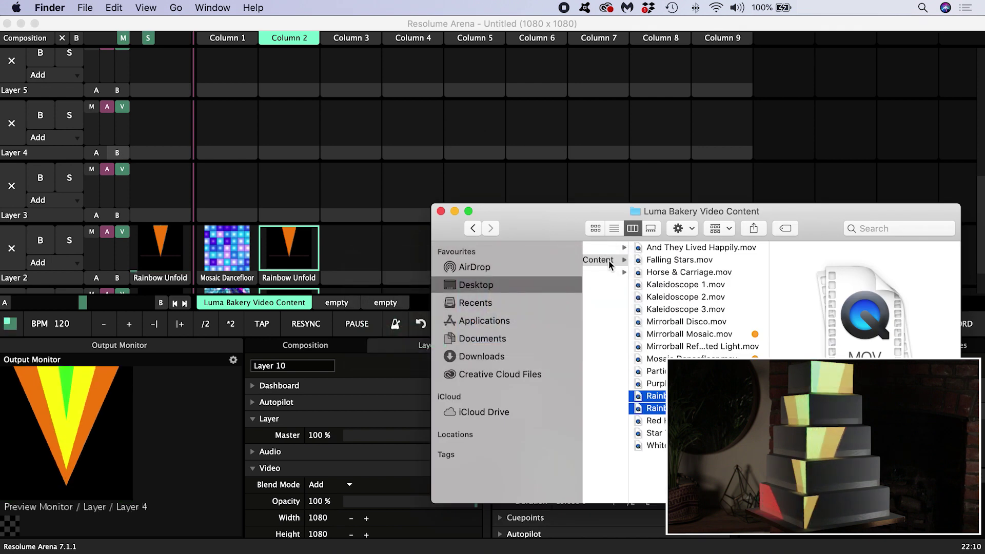
left_click(606, 273)
Step: Load all ten Wedding Photos JPGs into Column 3, one image per layer
left_click(774, 261)
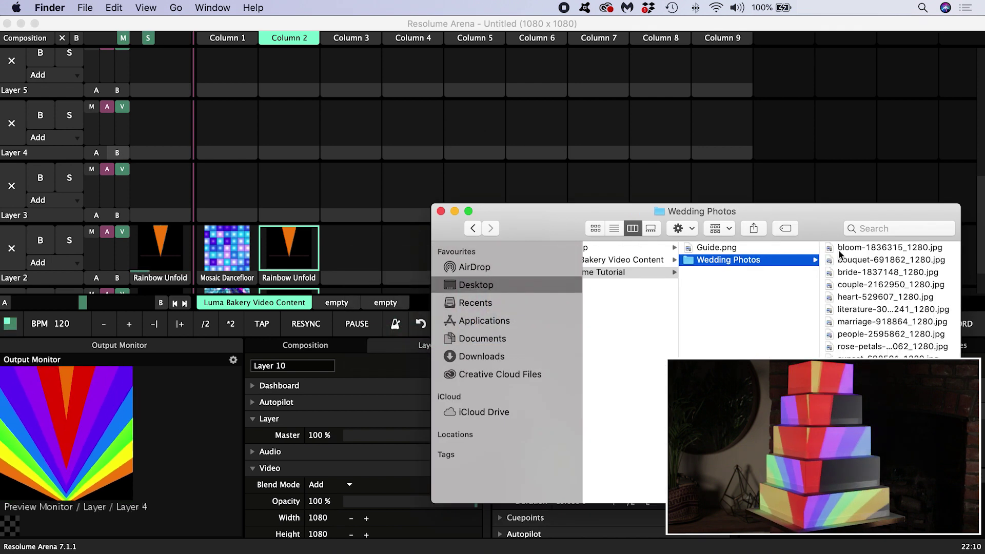
left_click(874, 261)
key("super+a")
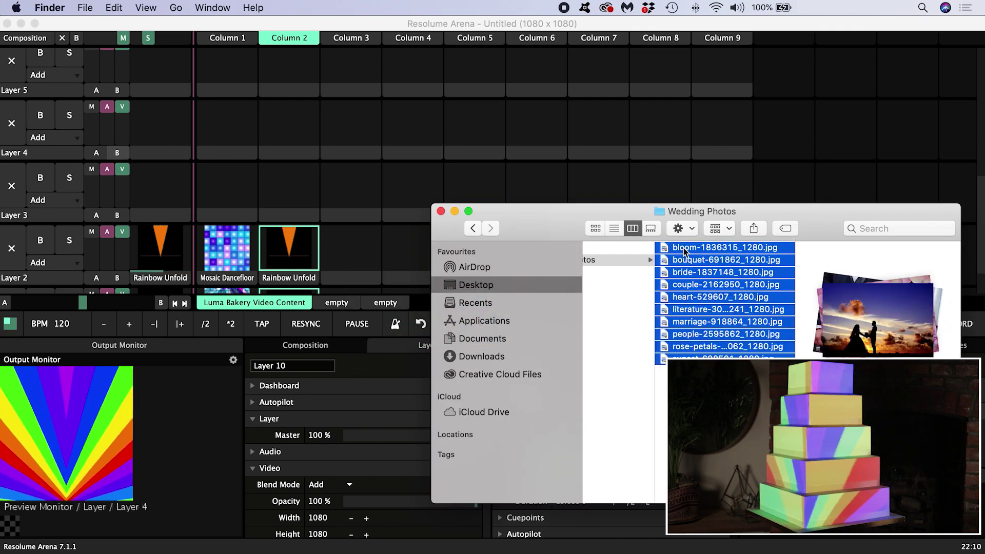
left_click_drag(683, 250, 347, 39)
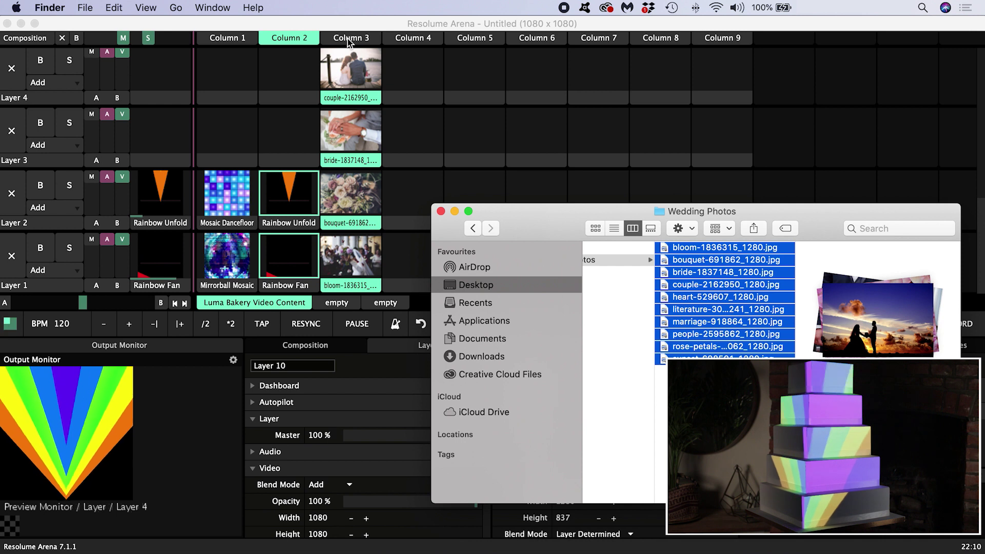
left_click(355, 42)
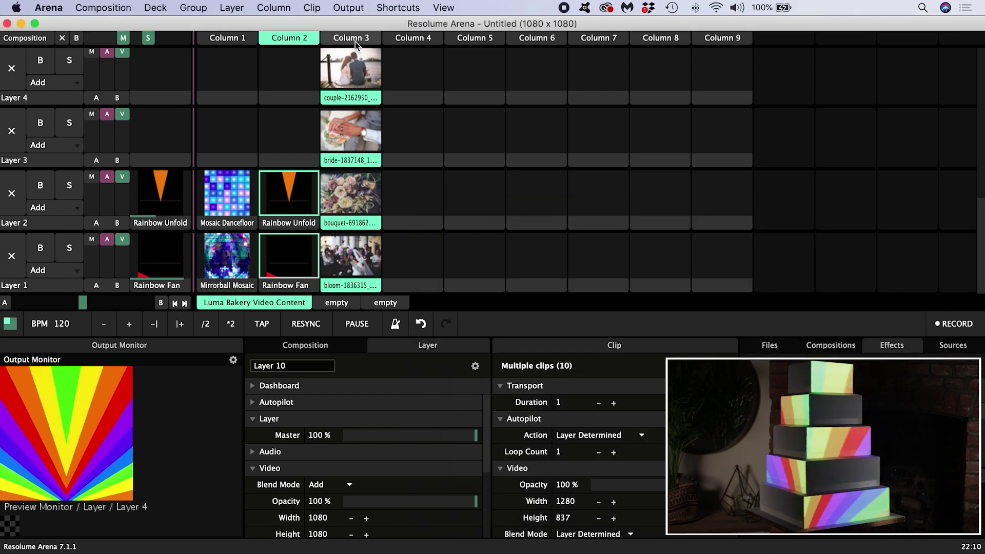
Step: Play the Column 3 wedding photos and check the input sources of slices L1, R2 and R3
left_click(352, 41)
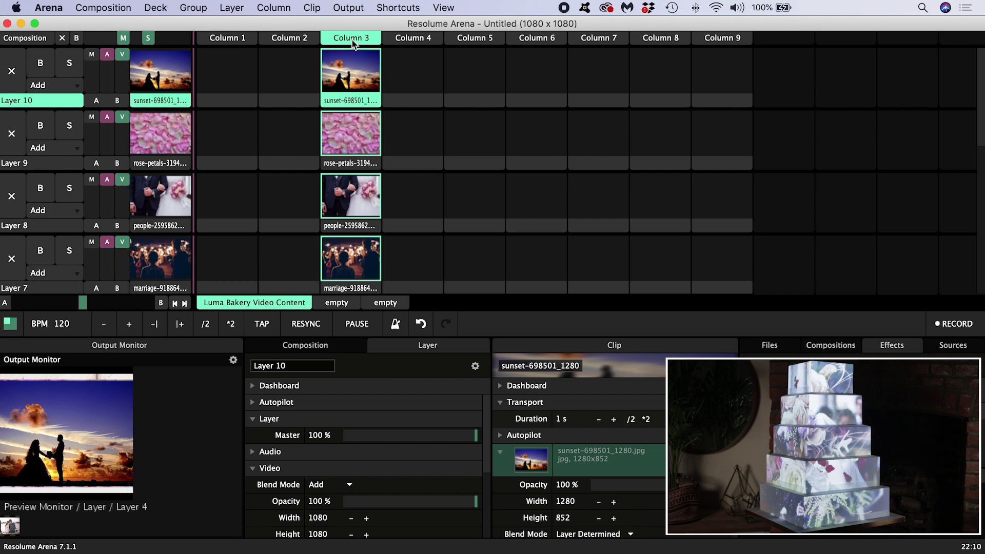
key("super+shift+a")
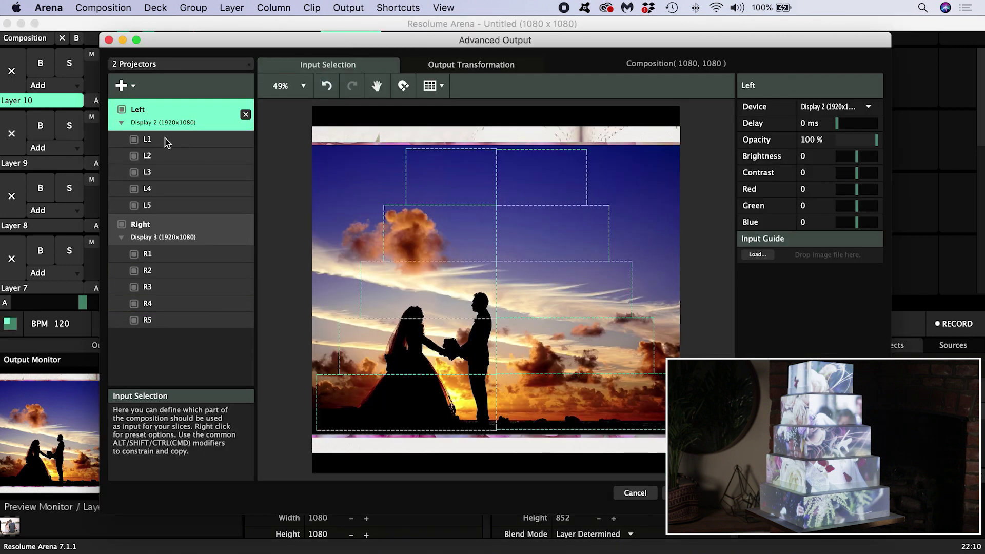
left_click(200, 140)
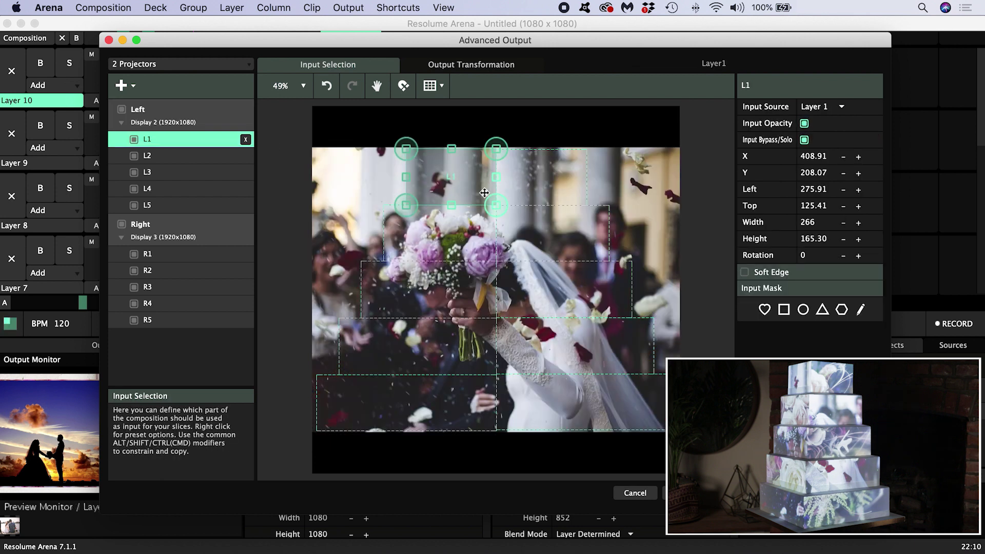
left_click(179, 271)
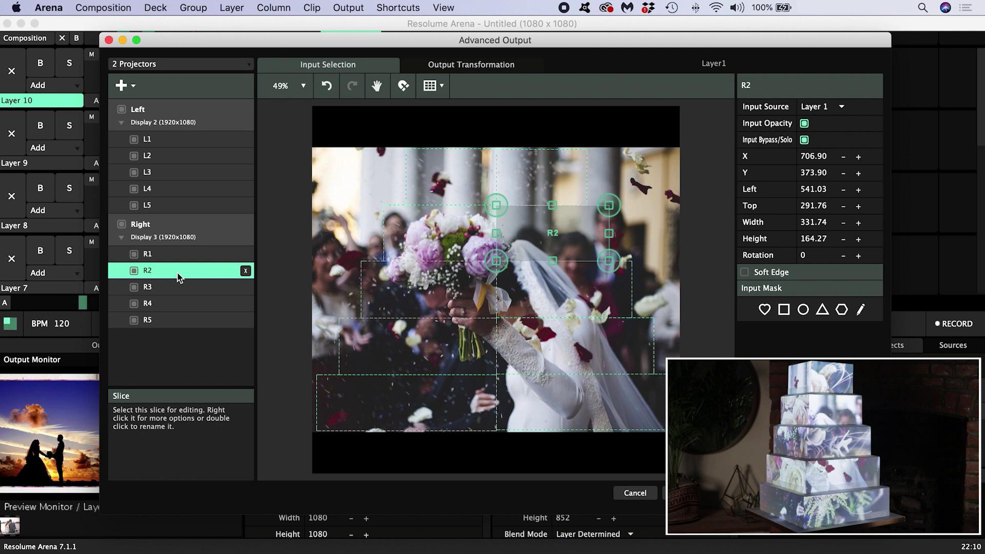
left_click(177, 289)
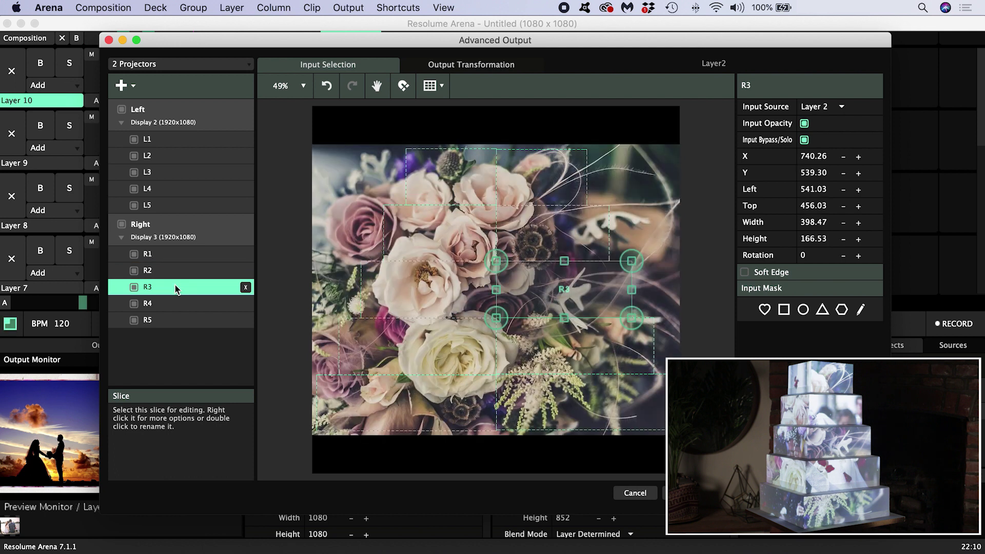
Step: Set all ten slices' input source to Composition and save the output setup
left_click(159, 140)
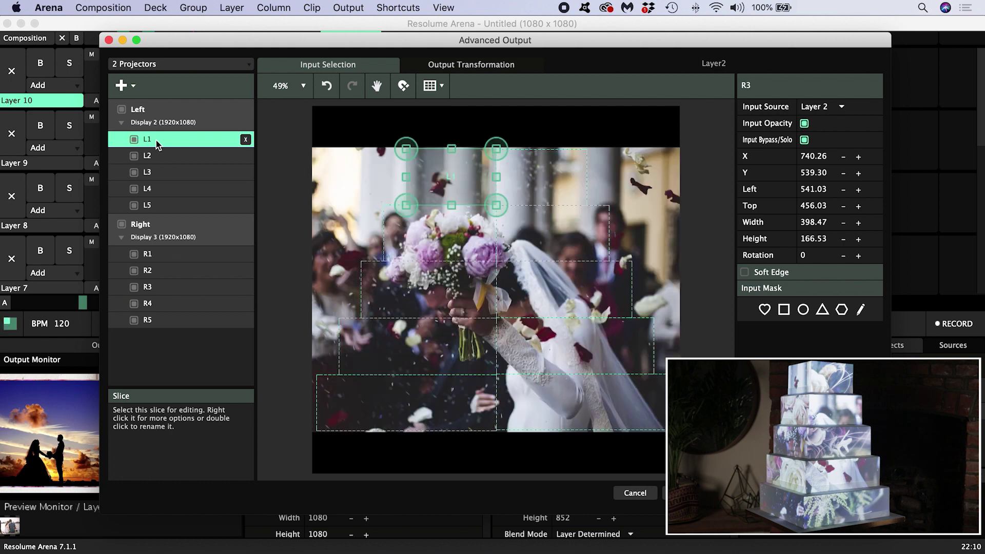
left_click(159, 320, "shift")
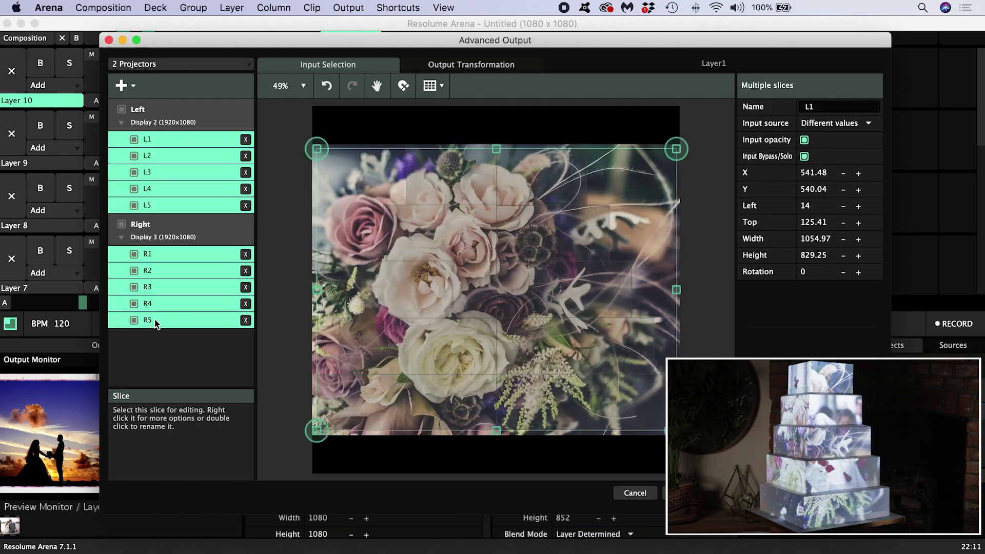
left_click(831, 124)
left_click(833, 164)
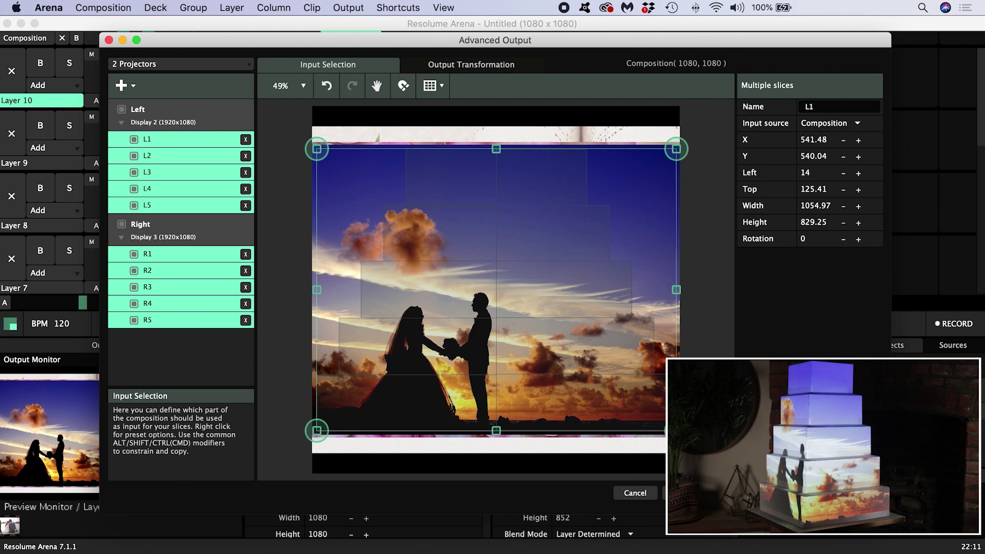
left_click(688, 493)
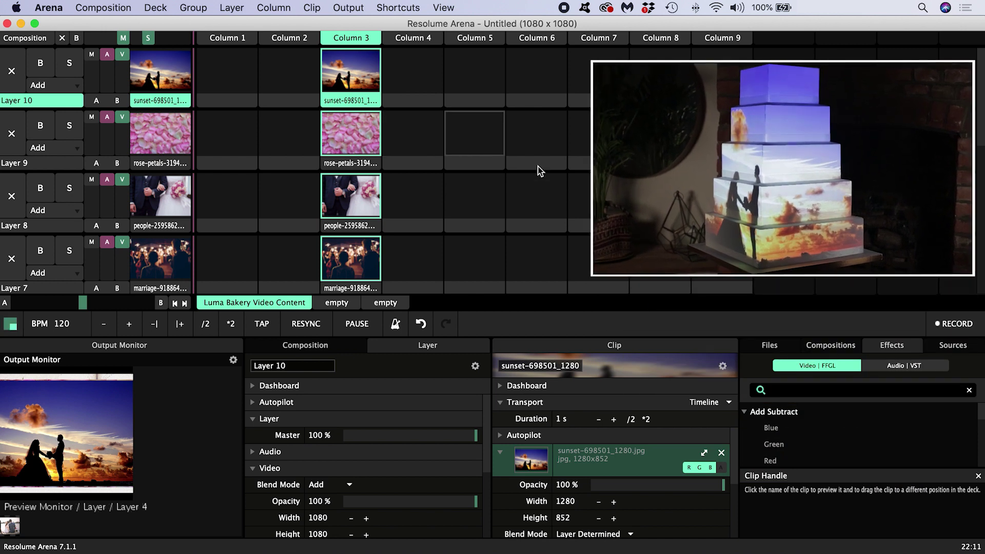
Step: Search Effects for 'slic' to find Slice Transform, and add the Slices list (L1–L5) to the browser
left_click(796, 389)
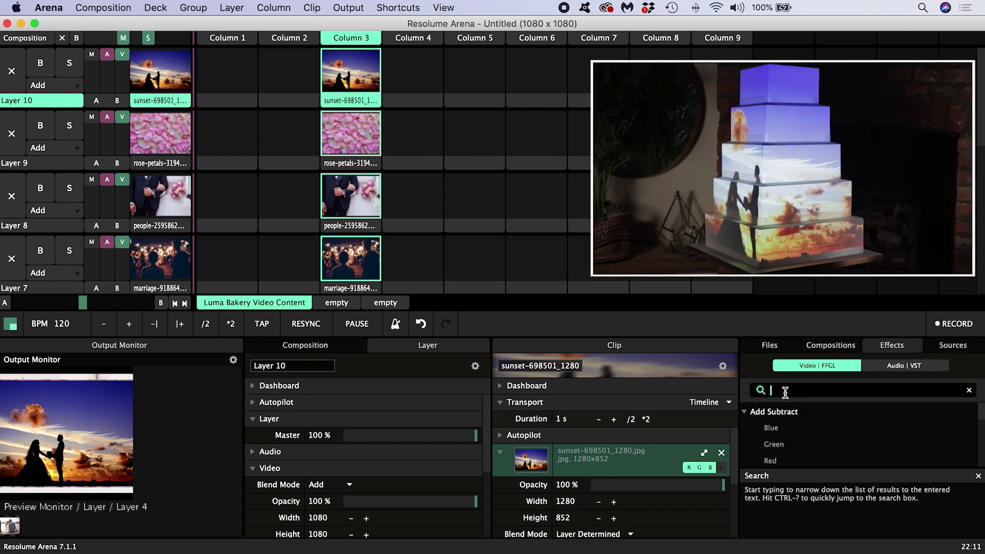
type("slice")
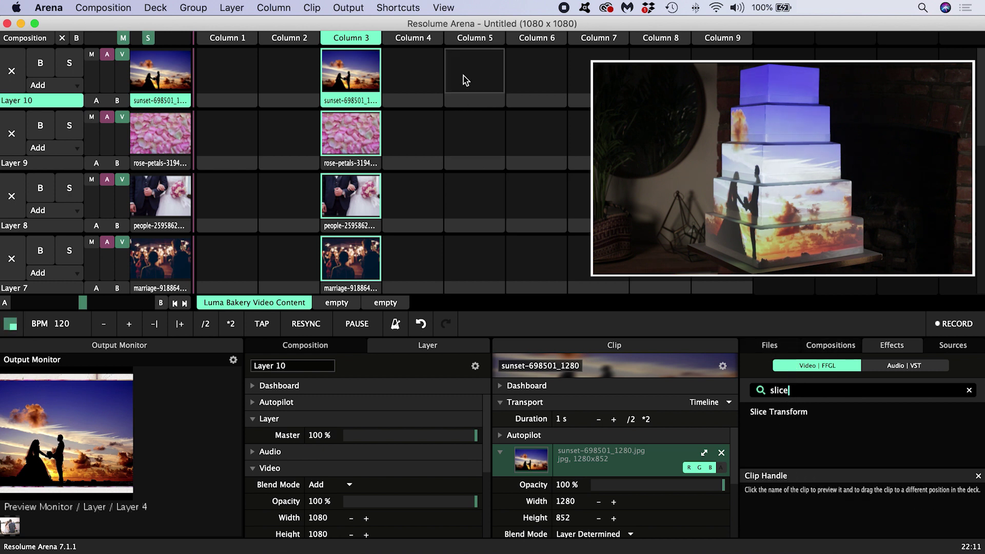
left_click(444, 8)
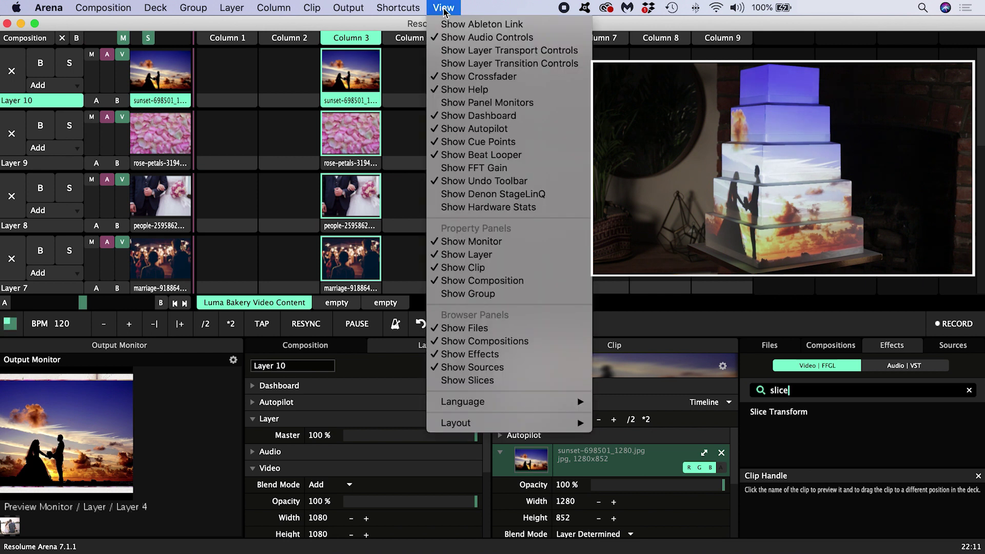
left_click(470, 381)
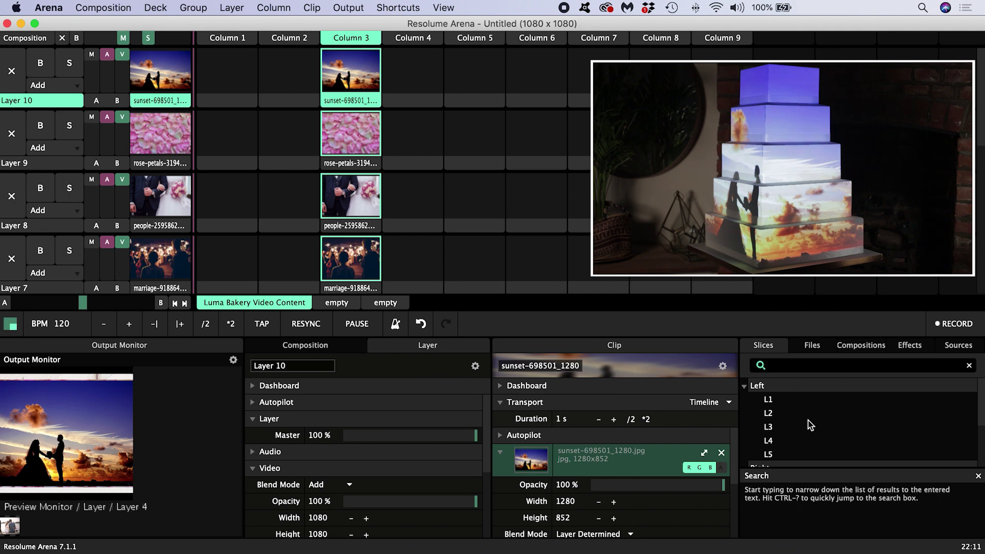
Step: Launch the rose-petals clip on Layer 9 and the marriage clip on Layer 7
scroll(808, 420, "down", 3)
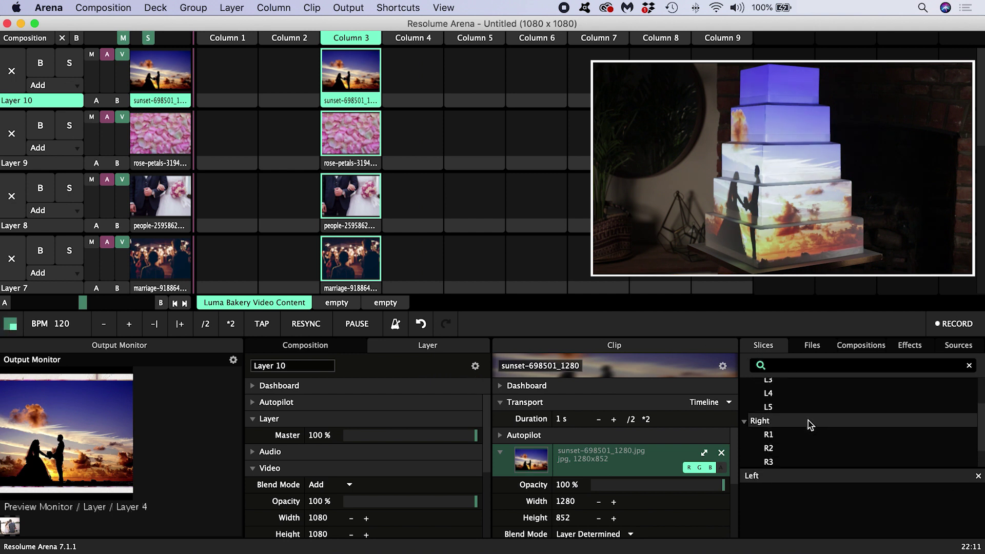
scroll(808, 420, "down", 2)
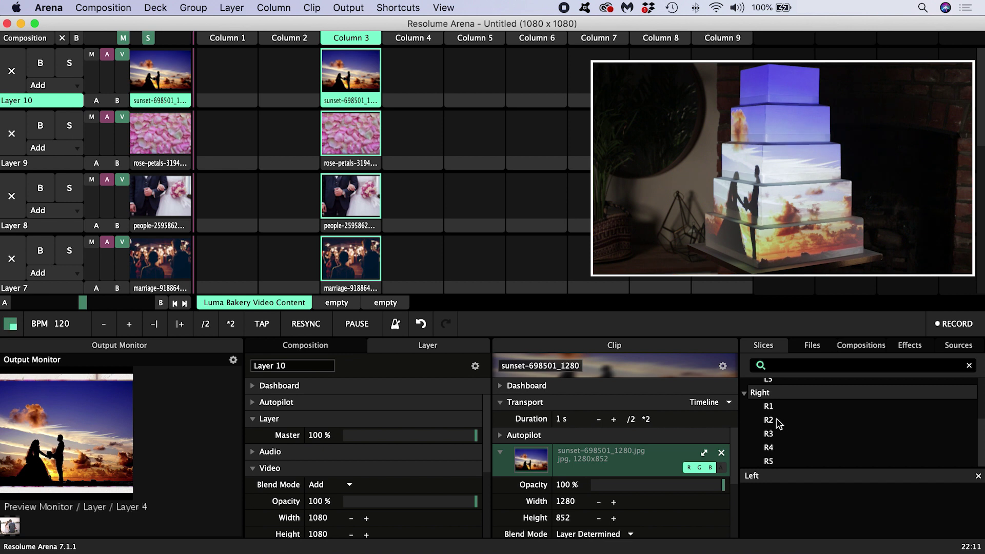
scroll(776, 423, "up", 5)
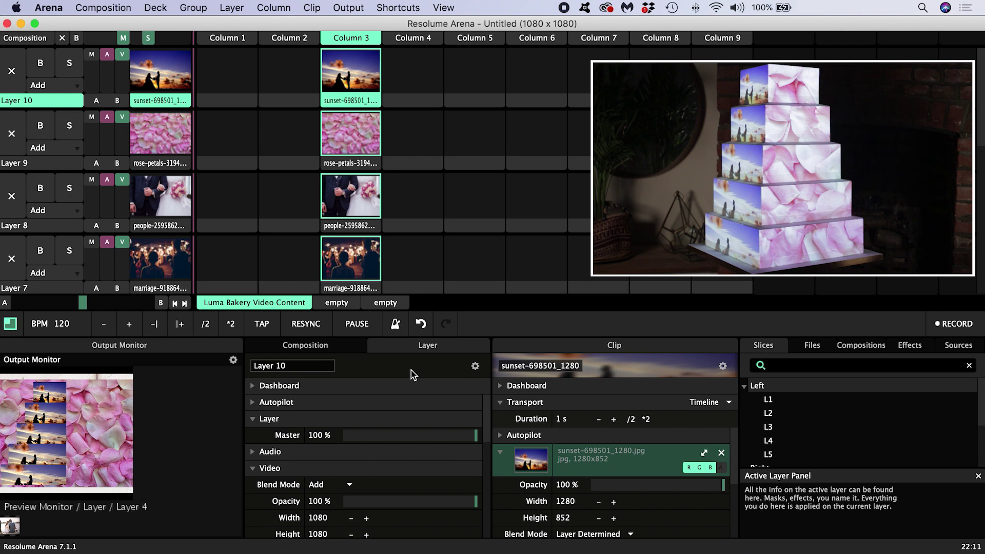
scroll(786, 437, "down", 3)
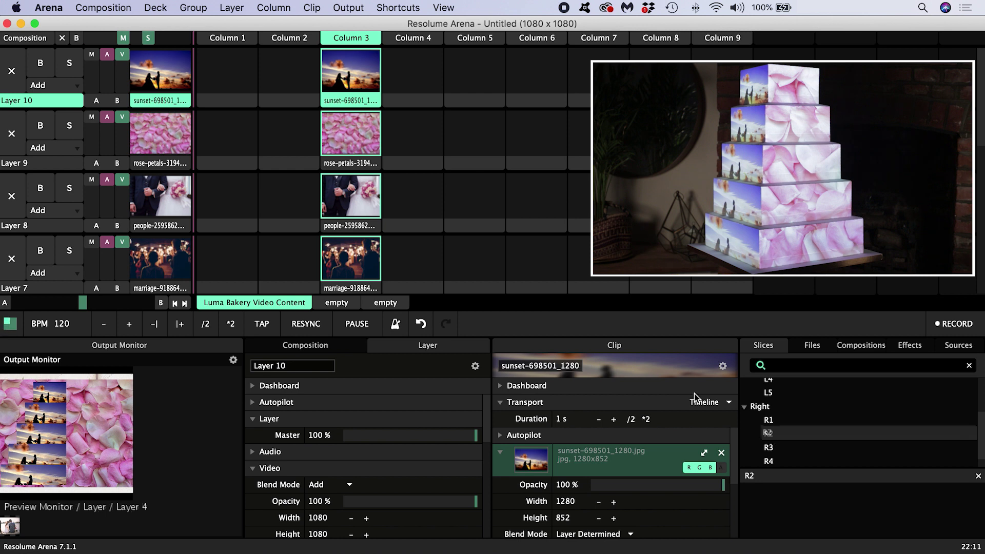
scroll(394, 196, "down", 1)
left_click(359, 115)
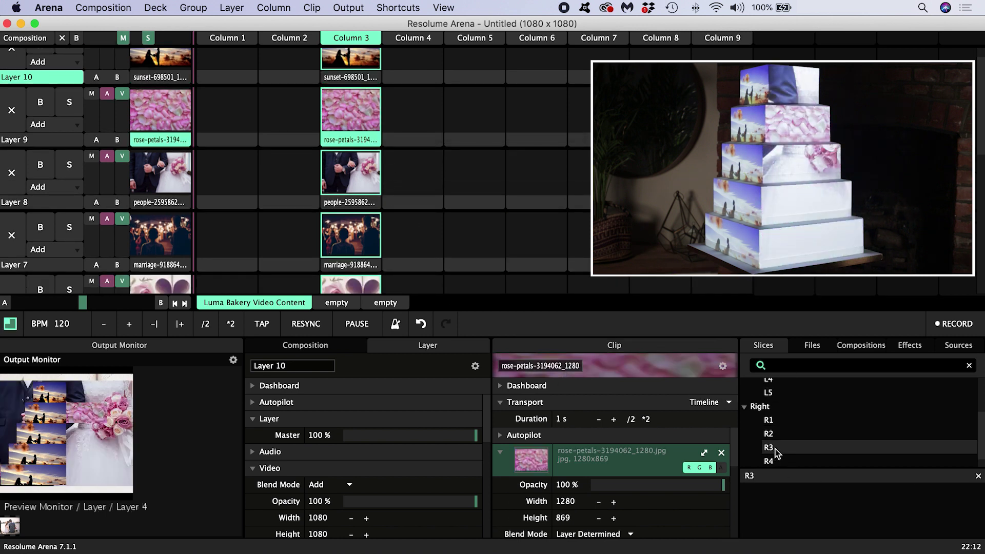
scroll(354, 216, "down", 1)
left_click(358, 221)
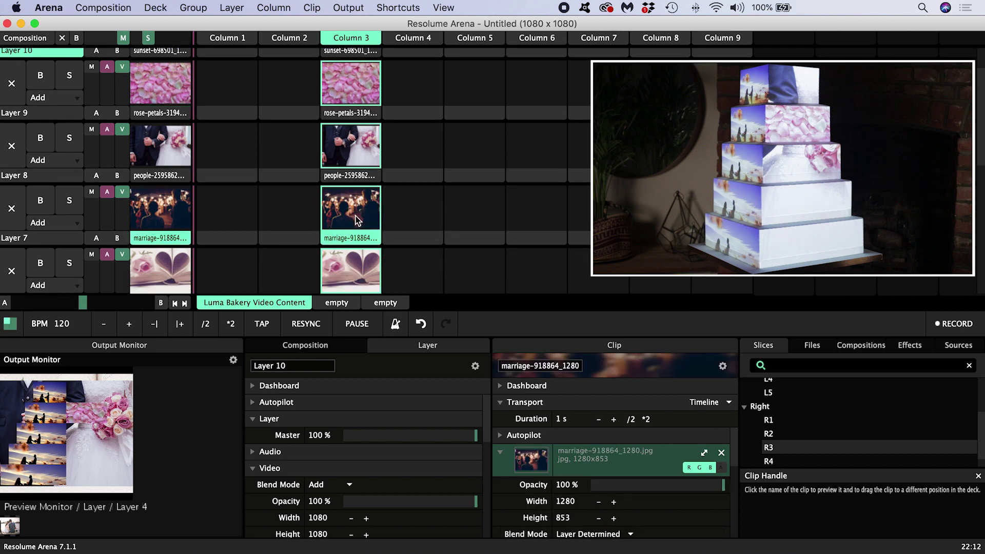
scroll(358, 221, "up", 1)
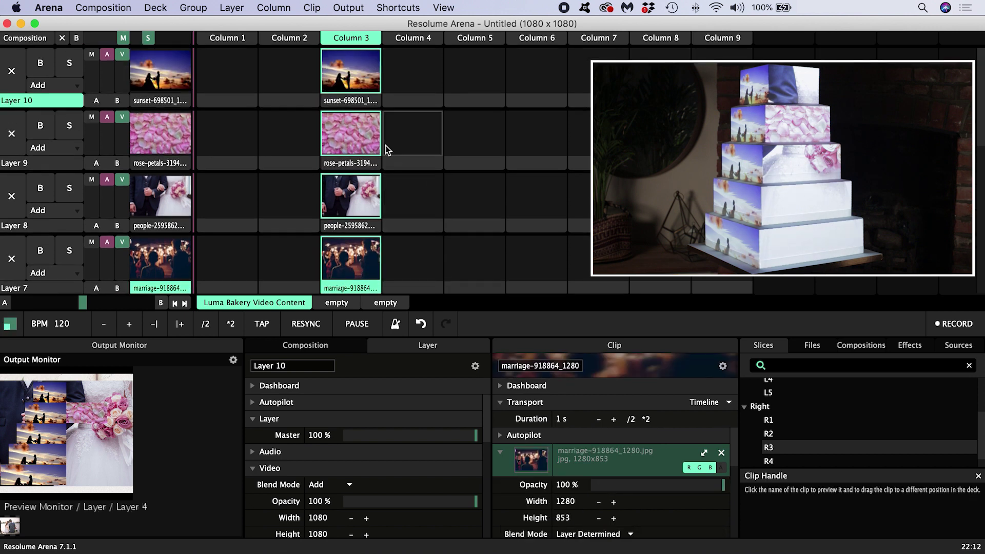
Step: Route slice R3 to Layer 3 and slice R5 to Layer 1
left_click(352, 211)
scroll(537, 494, "down", 3)
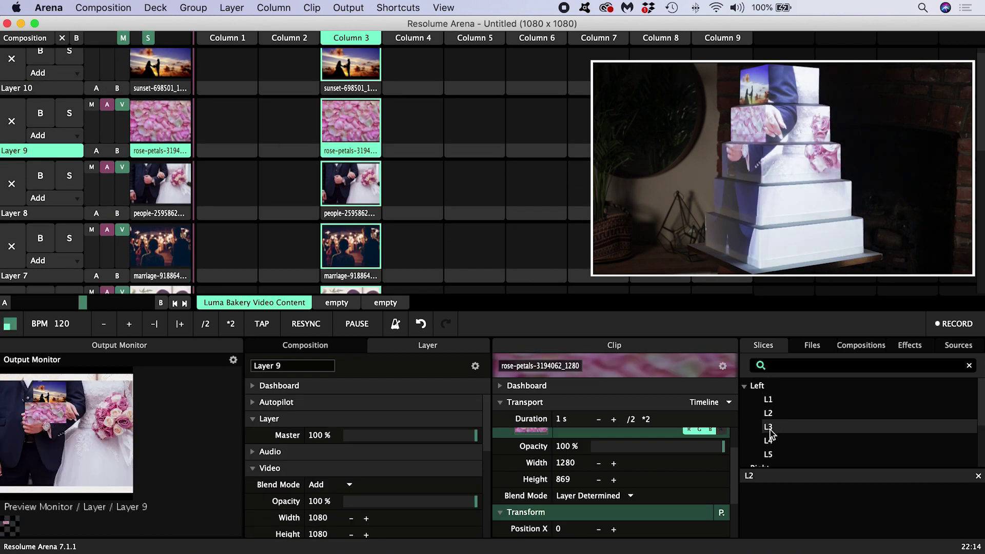
scroll(771, 433, "down", 5)
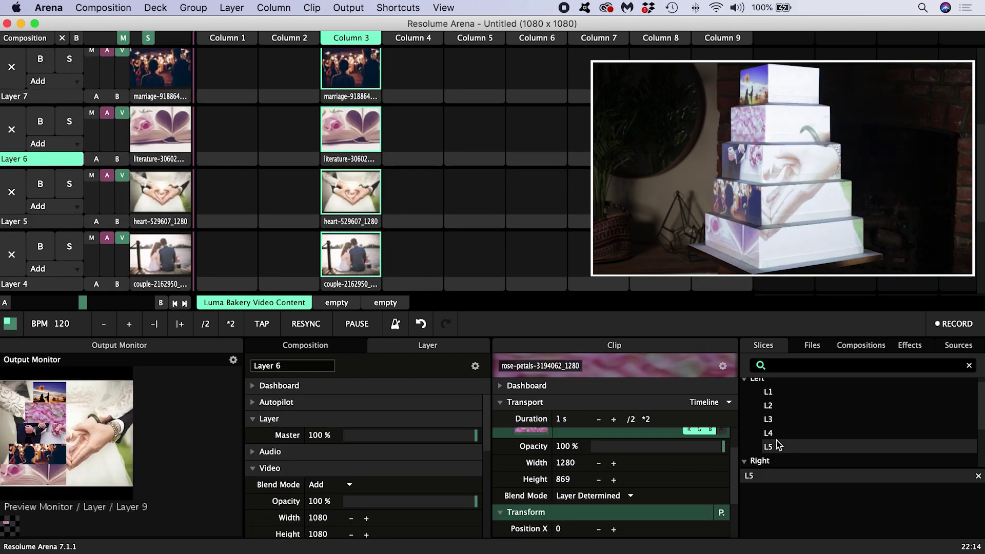
left_click_drag(768, 439, 58, 163)
left_click_drag(767, 465, 51, 278)
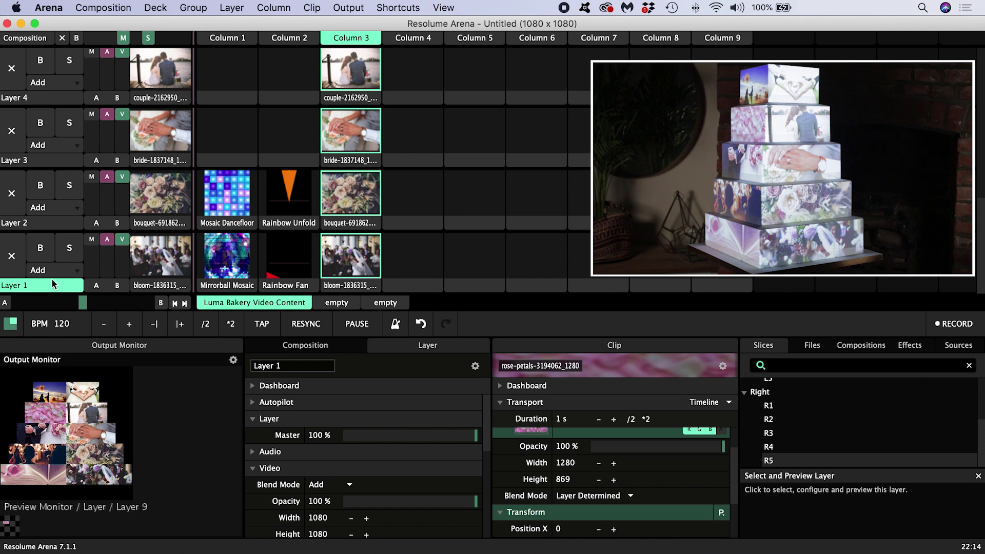
Step: Move the bouquet clip from Layer 2 up to Layer 4 and trigger column 3
left_click(354, 225)
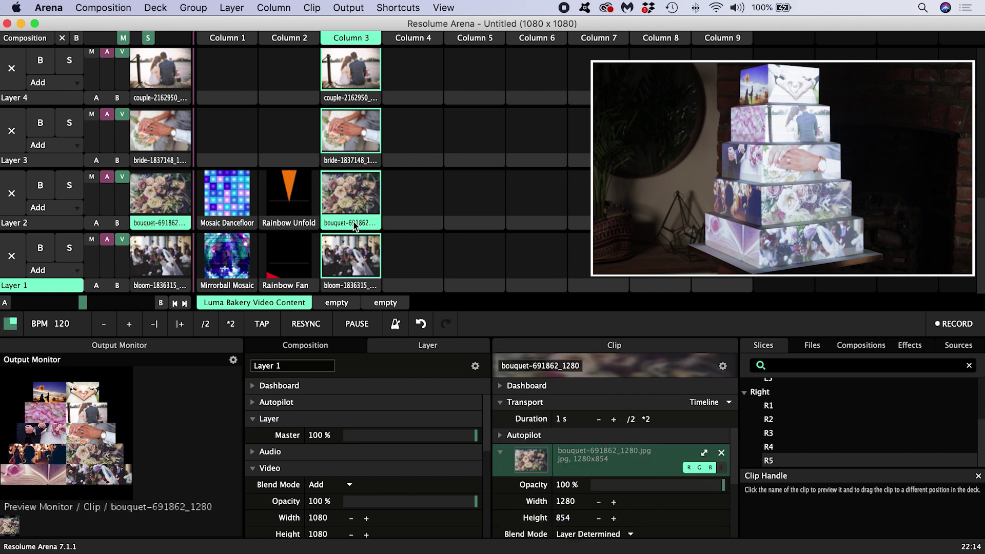
left_click_drag(354, 224, 354, 92)
left_click(355, 38)
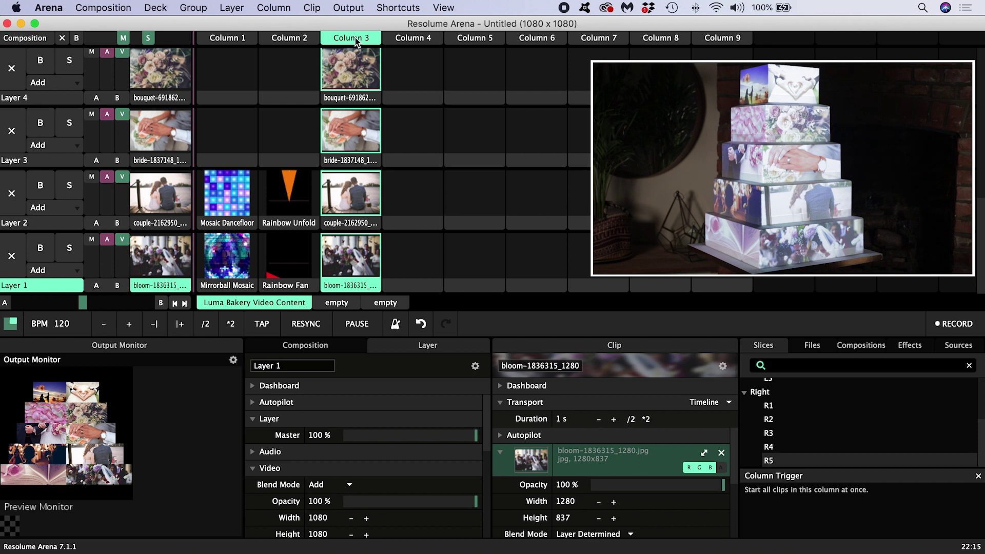
left_click(62, 286)
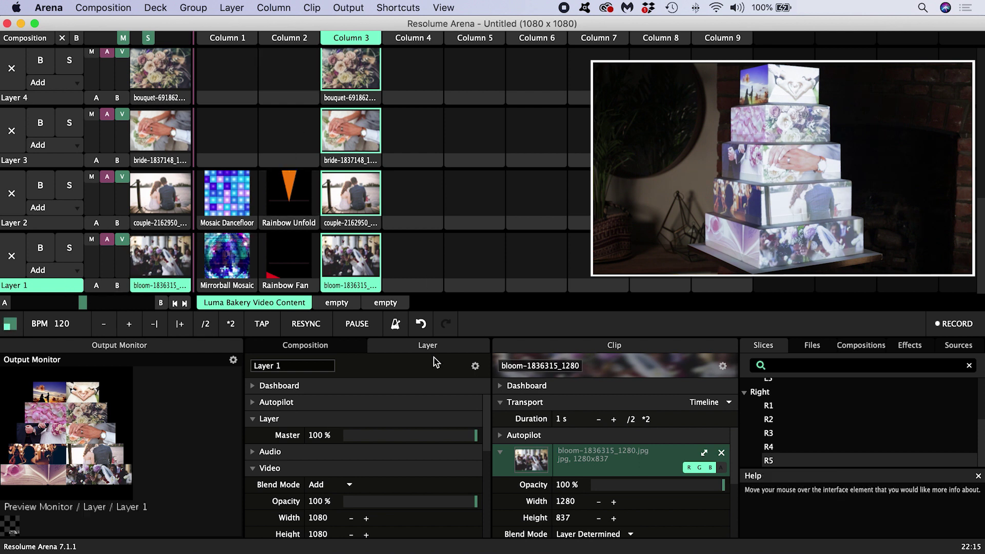
Step: Remove the Slice Transform effect from Layer 1
scroll(301, 497, "down", 5)
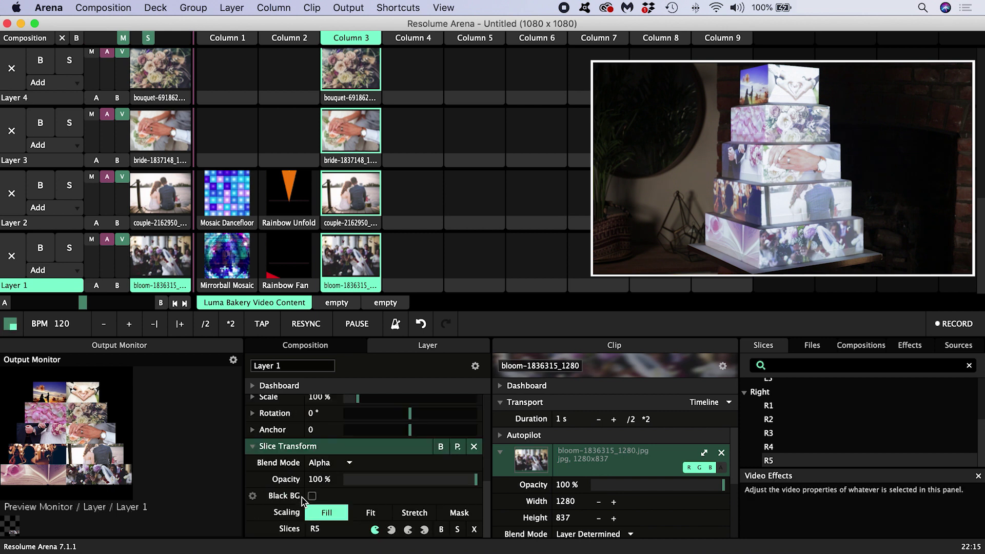
left_click(473, 446)
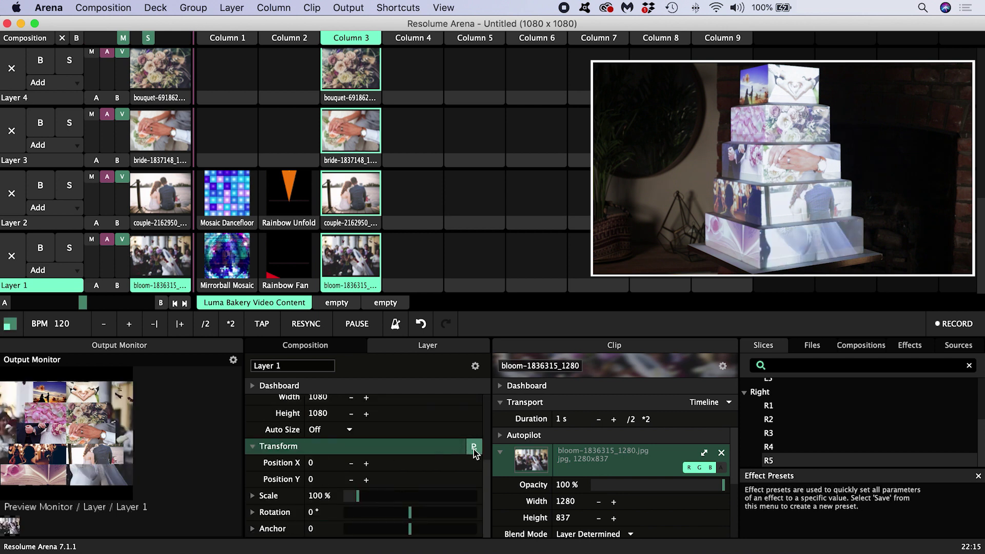
scroll(780, 433, "up", 3)
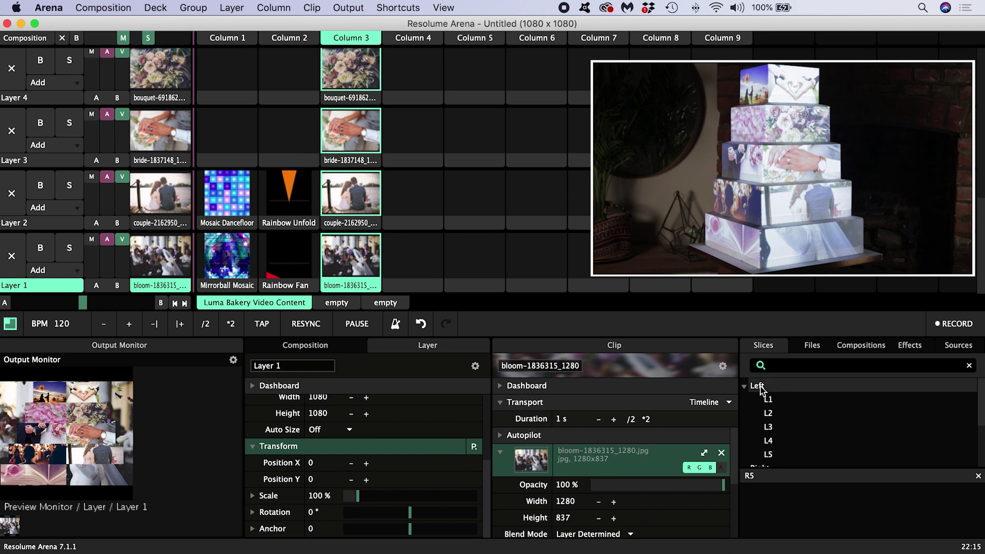
Step: Apply the Left slices to Mirrorball Mosaic, trigger column 1, and clear Layer 2
left_click_drag(761, 390, 232, 256)
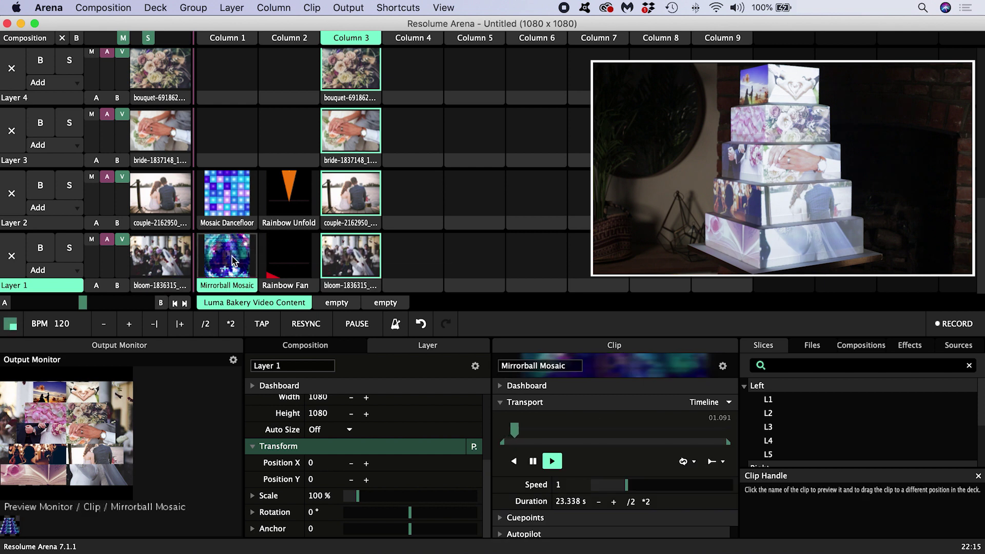
left_click(240, 39)
left_click(12, 194)
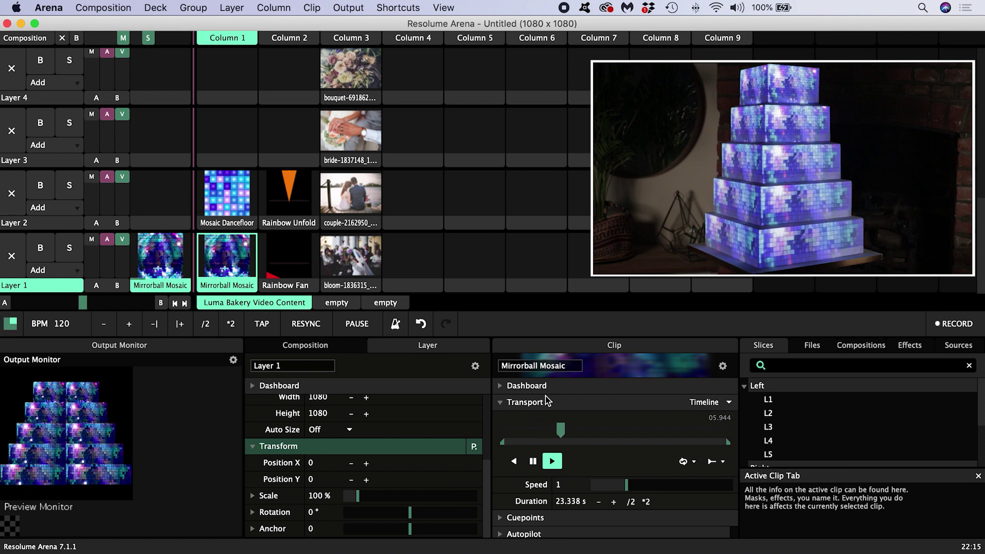
Step: Try Fit and Stretch slice scaling on Mirrorball Mosaic, then keep Fill
left_click(501, 404)
scroll(501, 503, "down", 8)
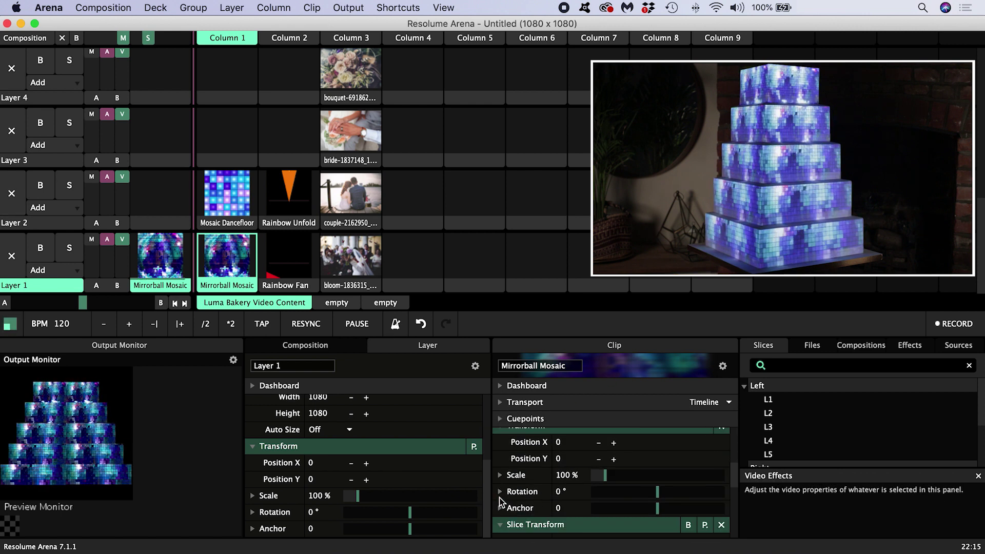
scroll(500, 502, "down", 3)
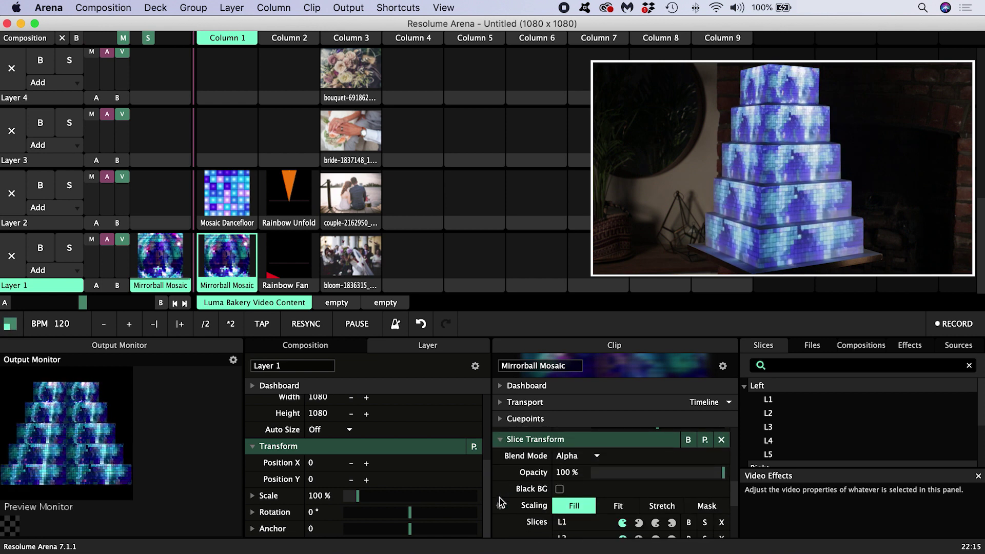
scroll(500, 503, "down", 3)
scroll(500, 502, "down", 1)
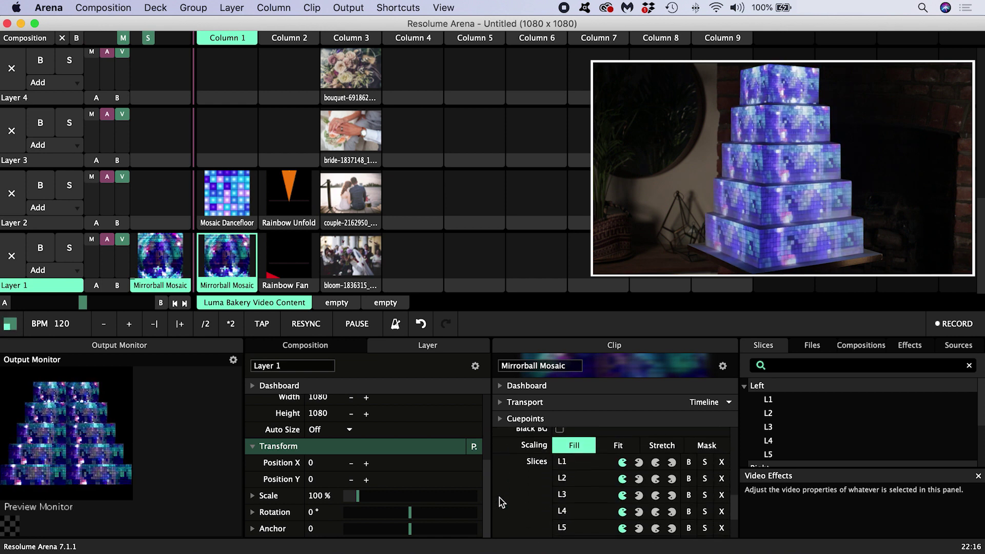
left_click(618, 444)
left_click(659, 444)
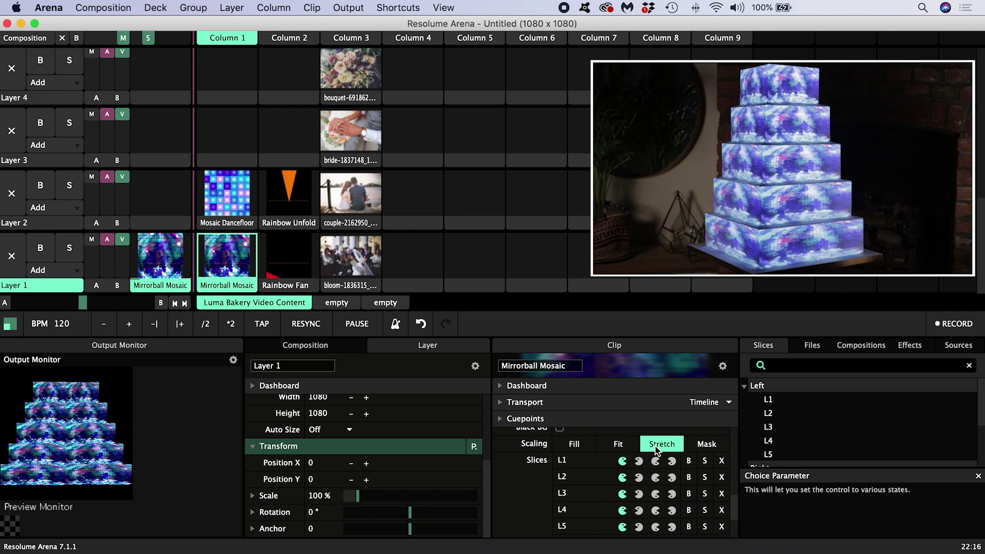
left_click(583, 447)
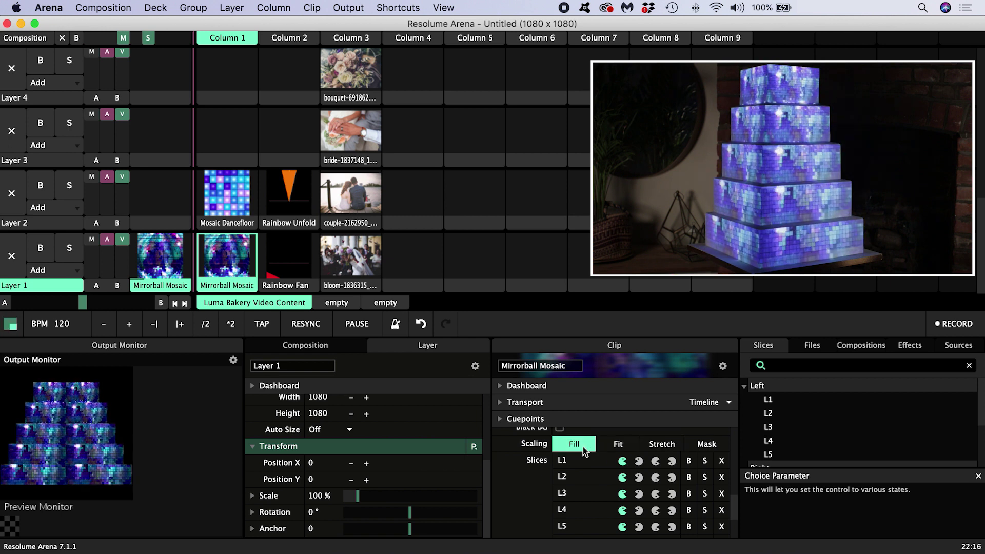
Step: Keep slice L1 at its original orientation and mirror slices L2 and R1
left_click(638, 461)
left_click(656, 461)
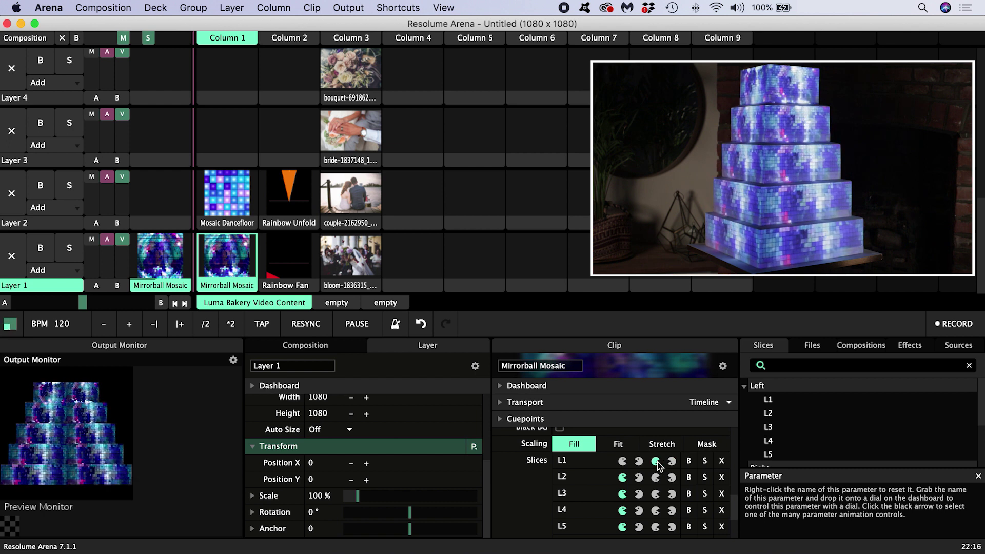
left_click(622, 460)
left_click(639, 477)
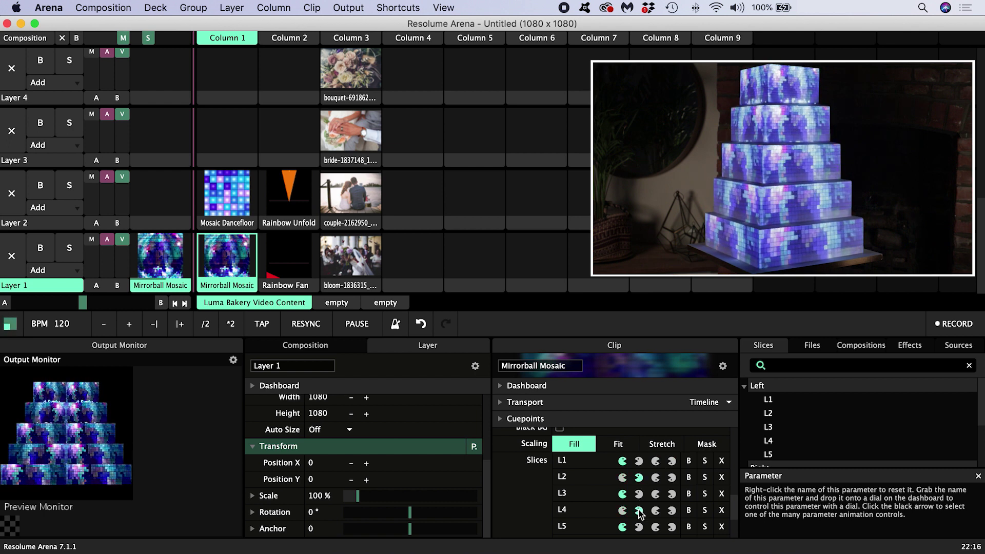
scroll(640, 513, "down", 3)
left_click(638, 481)
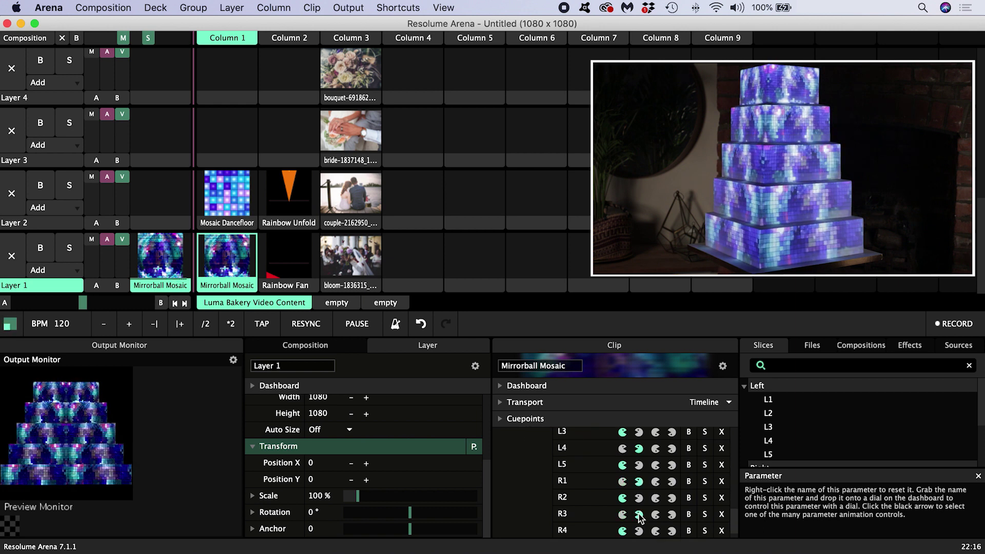
scroll(640, 517, "down", 1)
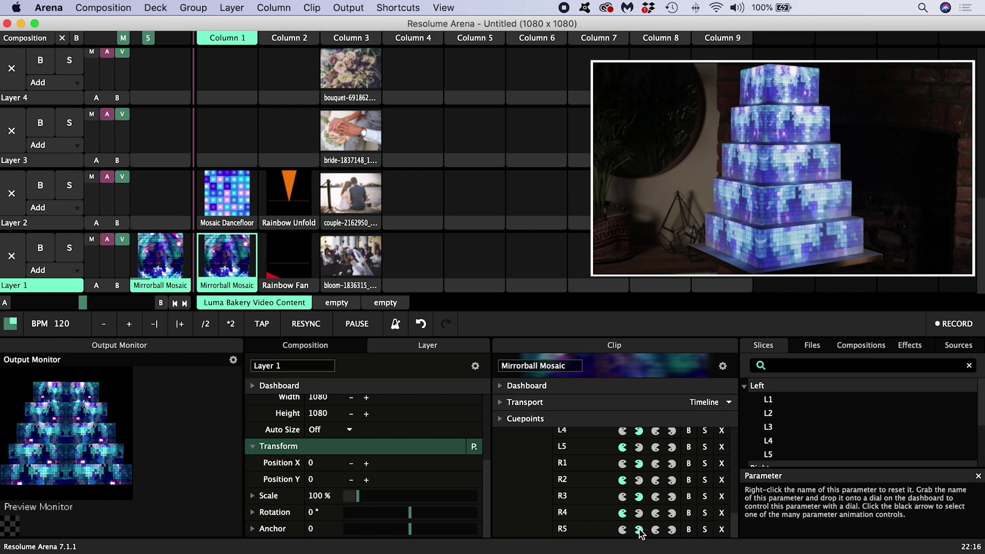